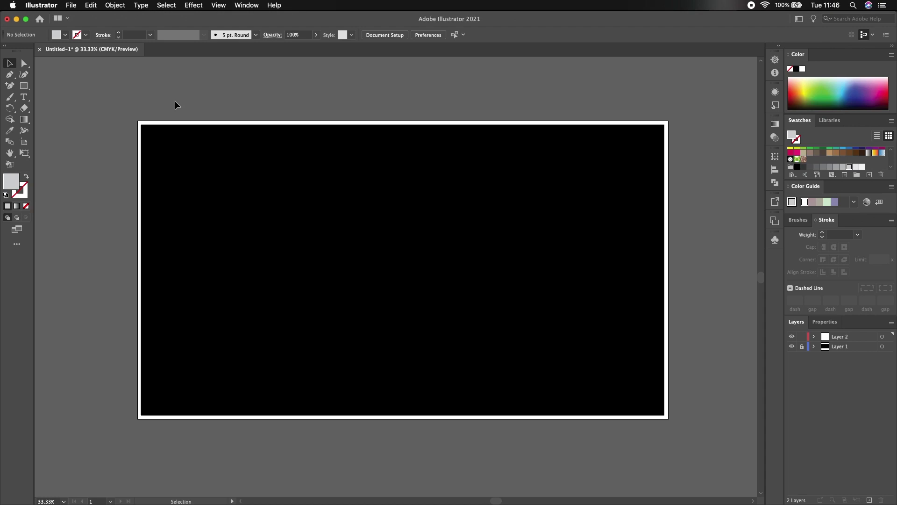
Choose the Type tool so you can start adding text on the black artboard.
{"action": "left_click", "coordinate": [24, 97]}
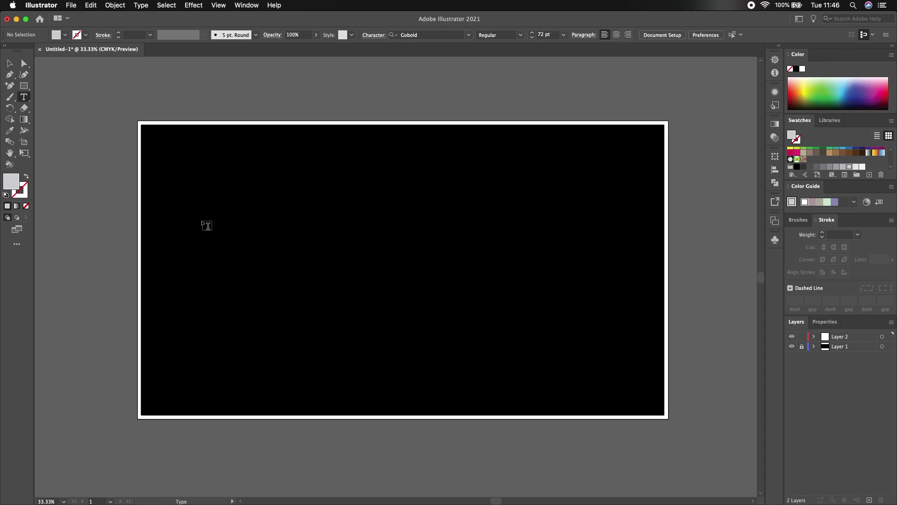
Create the word TEXT on the artboard and colour it white.
{"action": "left_click", "coordinate": [206, 226]}
{"action": "key", "text": "BackSpace"}
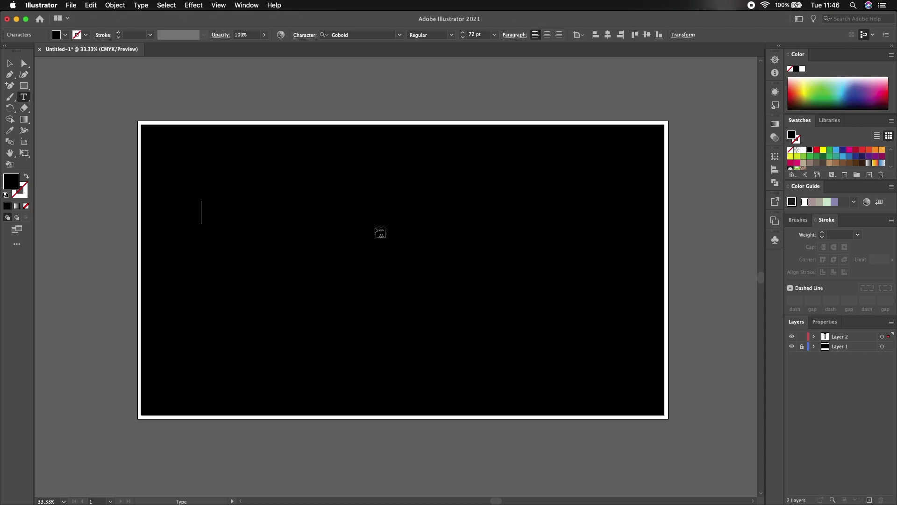
{"action": "key", "text": "super+a"}
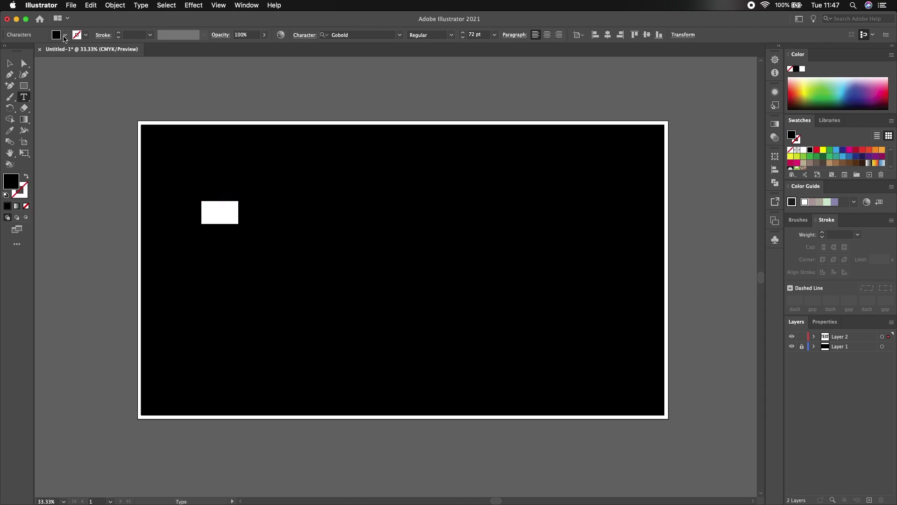
{"action": "left_click", "coordinate": [65, 35]}
{"action": "left_click", "coordinate": [18, 59]}
{"action": "key", "text": "Escape"}
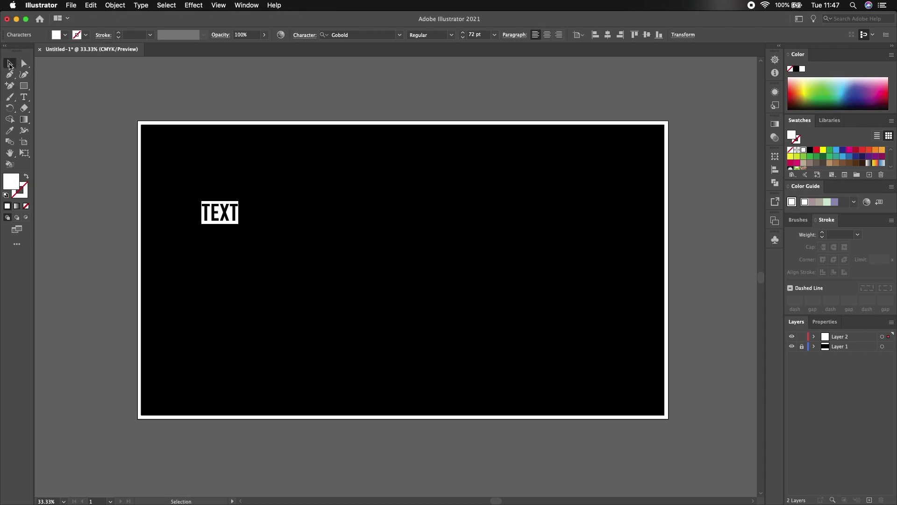
{"action": "left_click", "coordinate": [10, 64]}
{"action": "left_click", "coordinate": [176, 148]}
Draw a red-filled circle to the right of TEXT.
{"action": "left_click_drag", "start_coordinate": [26, 90], "coordinate": [70, 96]}
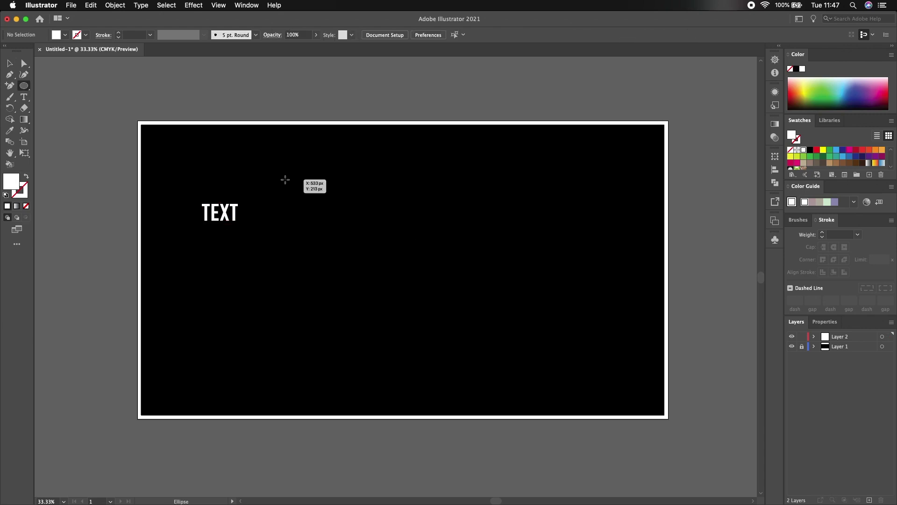
{"action": "left_click_drag", "start_coordinate": [285, 180], "coordinate": [379, 271]}
{"action": "left_click", "coordinate": [65, 34]}
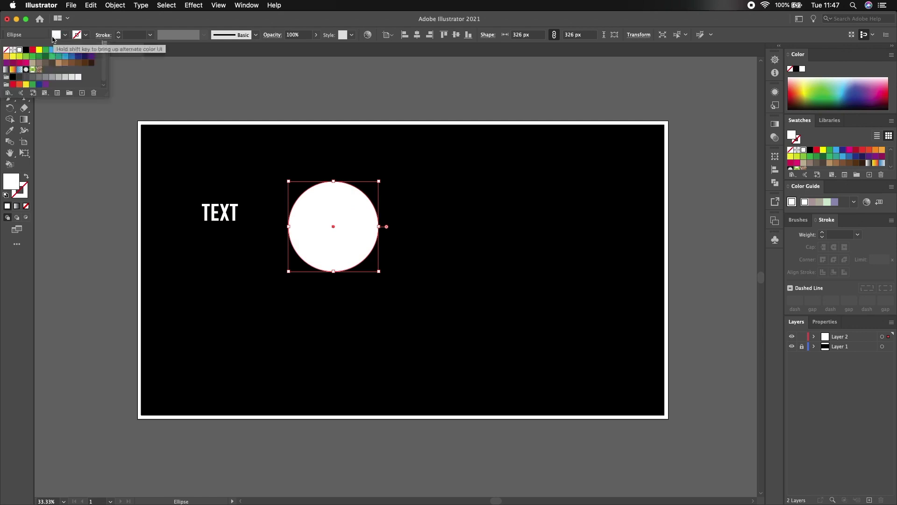
{"action": "left_click", "coordinate": [30, 56]}
Position the red circle beside TEXT, with TEXT arranged behind it.
{"action": "key", "text": "v"}
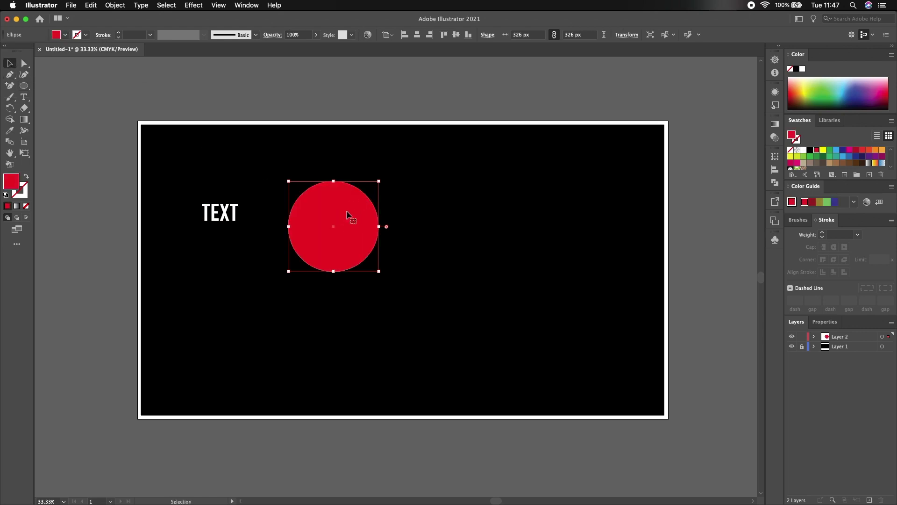
{"action": "left_click_drag", "start_coordinate": [348, 220], "coordinate": [233, 206]}
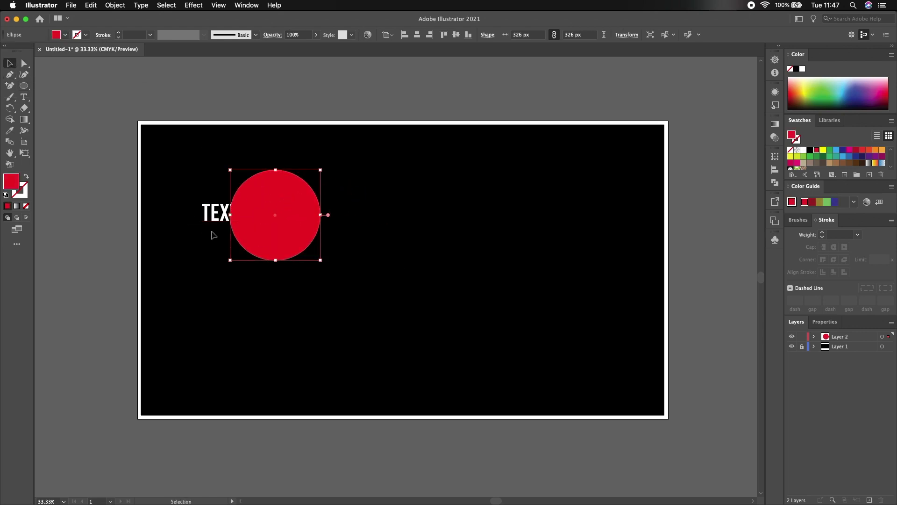
{"action": "mouse_move", "coordinate": [288, 205]}
{"action": "left_mouse_down"}
{"action": "mouse_move", "coordinate": [277, 201]}
{"action": "mouse_move", "coordinate": [322, 204]}
{"action": "left_mouse_up"}
{"action": "left_click", "coordinate": [189, 196]}
{"action": "right_click", "coordinate": [227, 214]}
{"action": "mouse_move", "coordinate": [247, 359]}
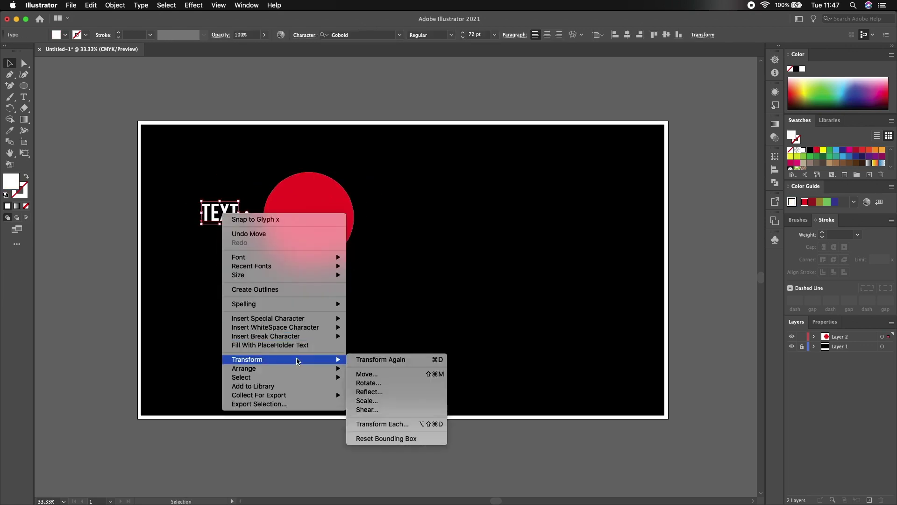
{"action": "left_click", "coordinate": [402, 395]}
{"action": "left_click_drag", "start_coordinate": [301, 196], "coordinate": [316, 197]}
Warp TEXT into the circle with Envelope Distort > Make with Top Object, then move it upper right.
{"action": "left_click_drag", "start_coordinate": [436, 170], "coordinate": [181, 267]}
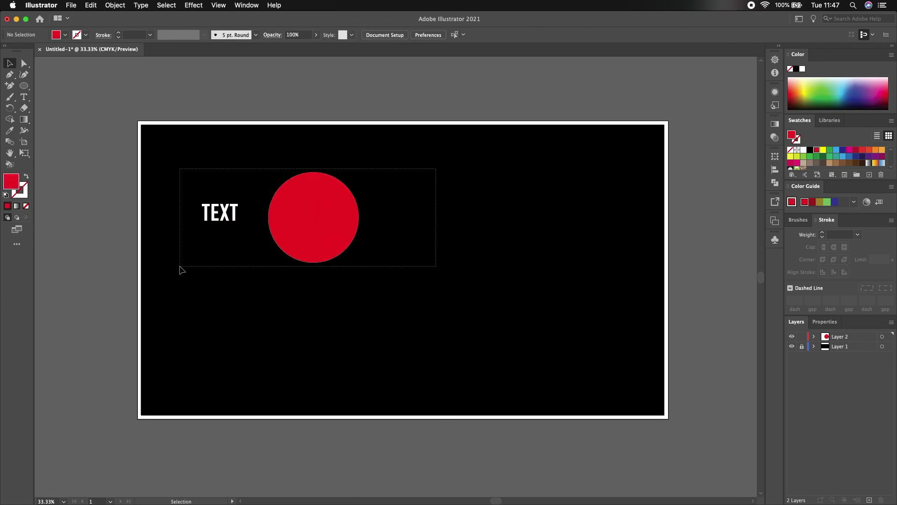
{"action": "left_click", "coordinate": [115, 5]}
{"action": "mouse_move", "coordinate": [135, 248]}
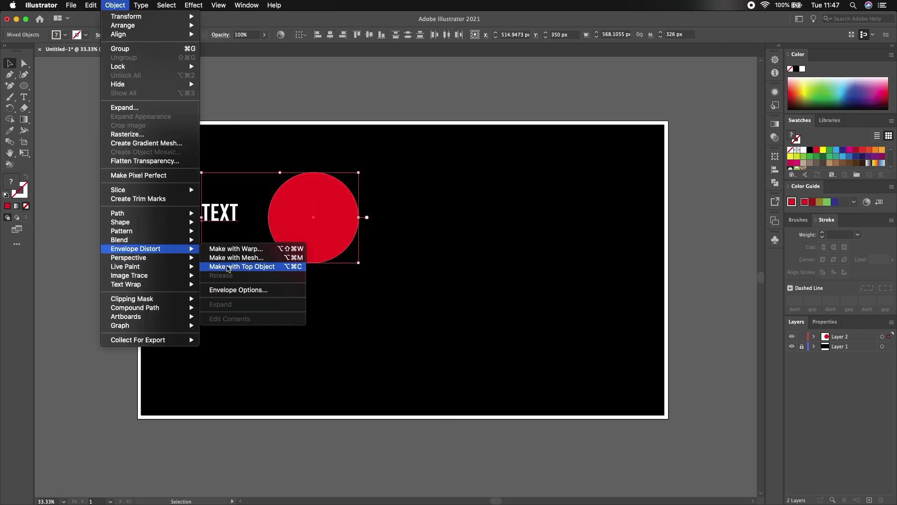
{"action": "left_click", "coordinate": [241, 267]}
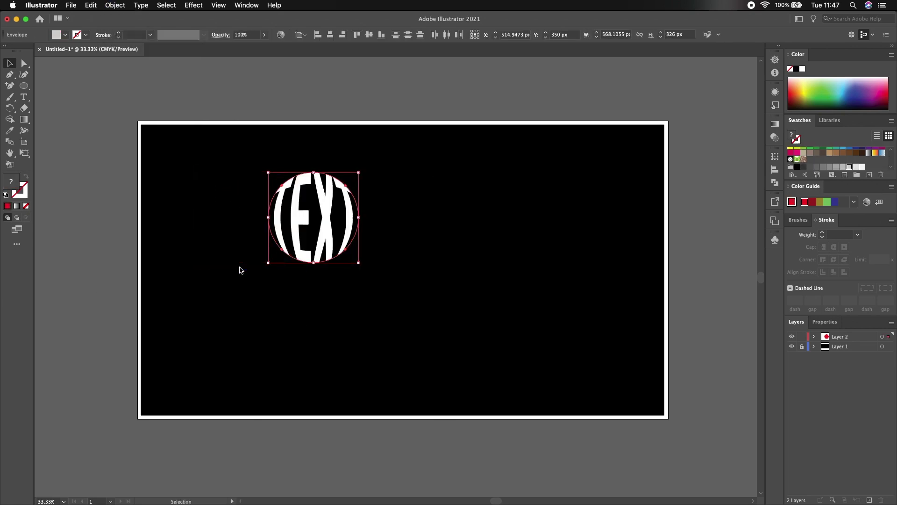
{"action": "left_click", "coordinate": [444, 225]}
{"action": "left_click_drag", "start_coordinate": [346, 238], "coordinate": [581, 201]}
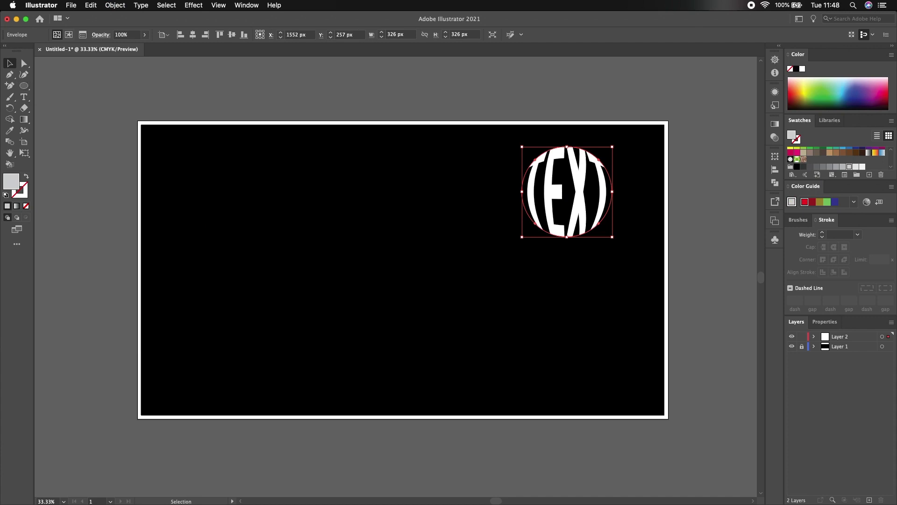
{"action": "key", "text": "t"}
{"action": "left_click", "coordinate": [209, 224]}
Make the new word GRAPIC white.
{"action": "left_click", "coordinate": [257, 208]}
{"action": "left_click", "coordinate": [254, 217]}
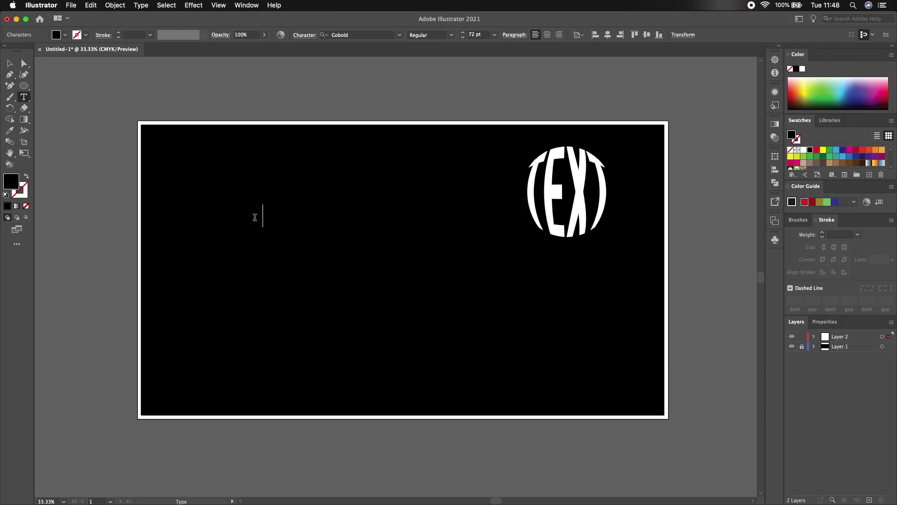
{"action": "double_click", "coordinate": [255, 217]}
{"action": "left_click", "coordinate": [65, 35]}
{"action": "left_click", "coordinate": [18, 56]}
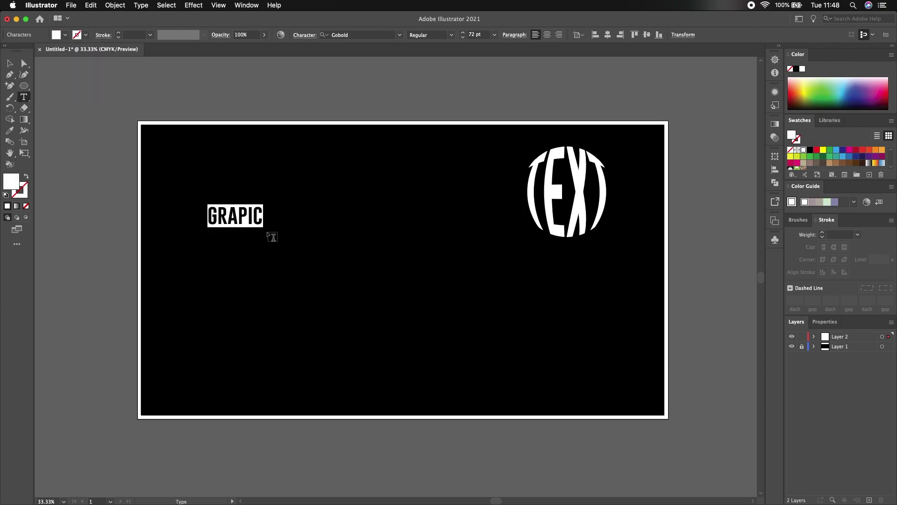
{"action": "left_click", "coordinate": [8, 65]}
Draw a red square and place it against GRAPIC.
{"action": "left_click_drag", "start_coordinate": [24, 86], "coordinate": [65, 89]}
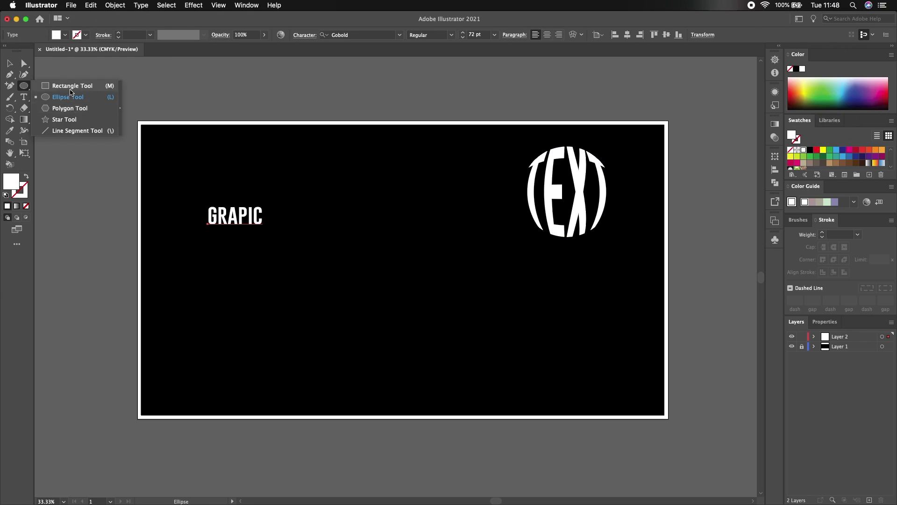
{"action": "left_click_drag", "start_coordinate": [299, 185], "coordinate": [384, 267]}
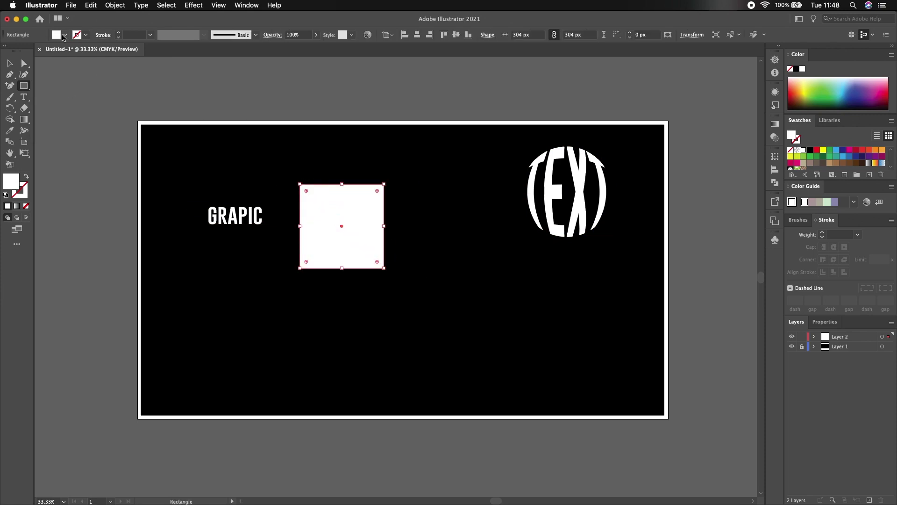
{"action": "left_click", "coordinate": [65, 35]}
{"action": "left_click", "coordinate": [31, 50]}
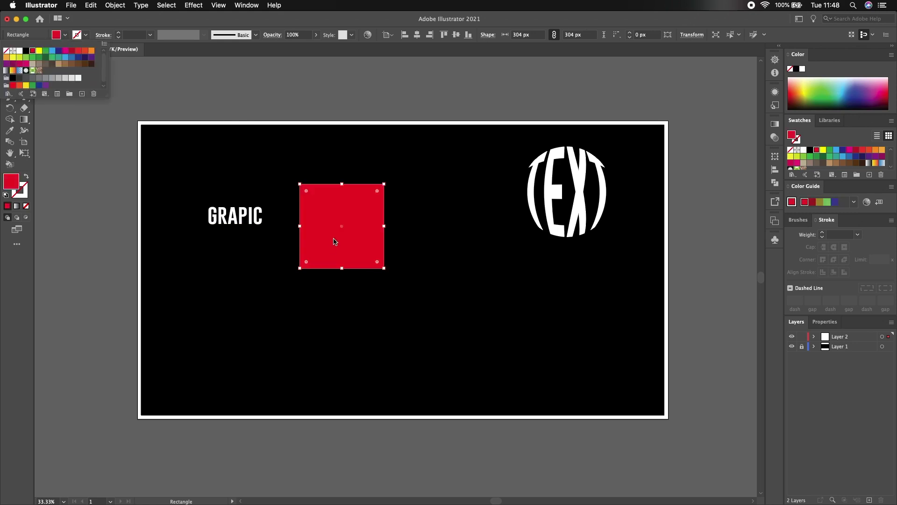
{"action": "left_click", "coordinate": [10, 64]}
{"action": "left_click_drag", "start_coordinate": [327, 210], "coordinate": [305, 208]}
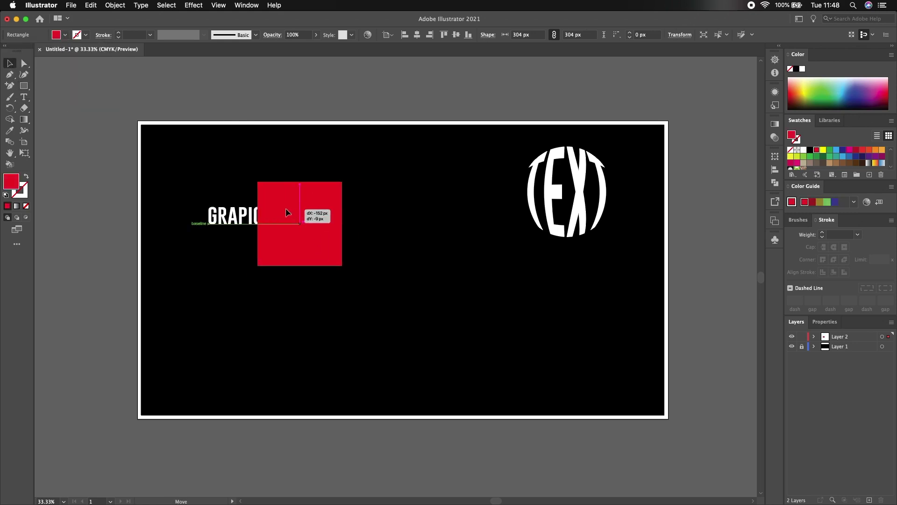
Try warping GRAPIC into the square with Make with Top Object, then undo it.
{"action": "left_click_drag", "start_coordinate": [380, 160], "coordinate": [189, 283]}
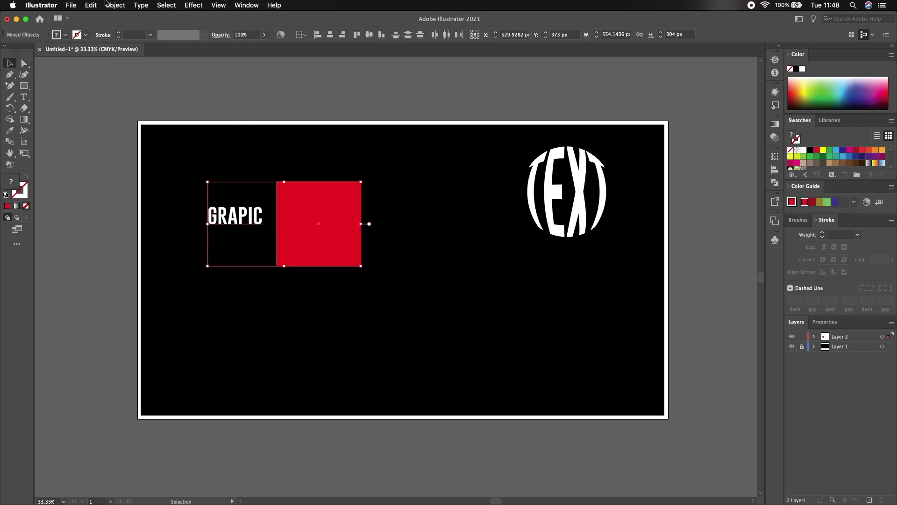
{"action": "left_click", "coordinate": [115, 6]}
{"action": "left_click", "coordinate": [242, 267]}
{"action": "left_click", "coordinate": [421, 254]}
{"action": "key", "text": "super+z"}
Rotate the square into a diamond, warp GRAPIC into it, and move it lower right.
{"action": "left_click", "coordinate": [355, 187]}
{"action": "left_click_drag", "start_coordinate": [363, 178], "coordinate": [317, 155]}
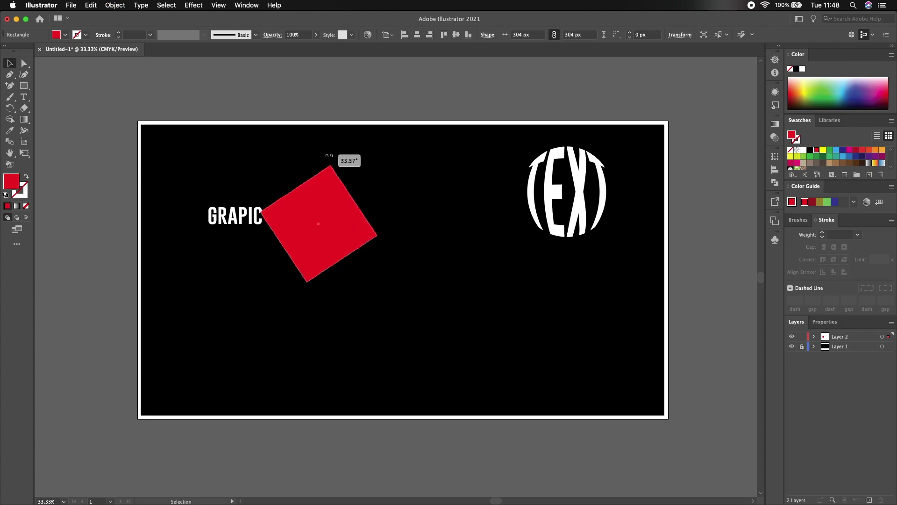
{"action": "left_click_drag", "start_coordinate": [441, 164], "coordinate": [170, 287]}
{"action": "left_click", "coordinate": [115, 5]}
{"action": "mouse_move", "coordinate": [136, 248]}
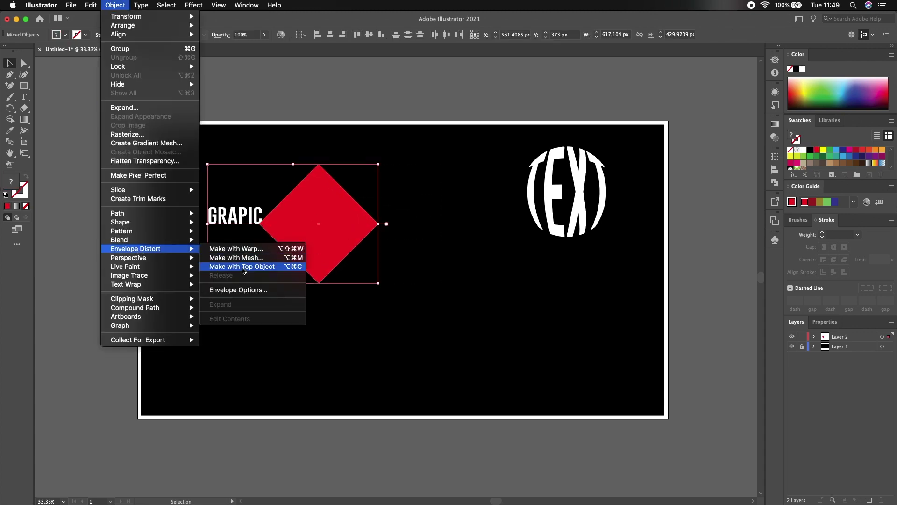
{"action": "left_click", "coordinate": [243, 267]}
{"action": "left_click", "coordinate": [425, 184]}
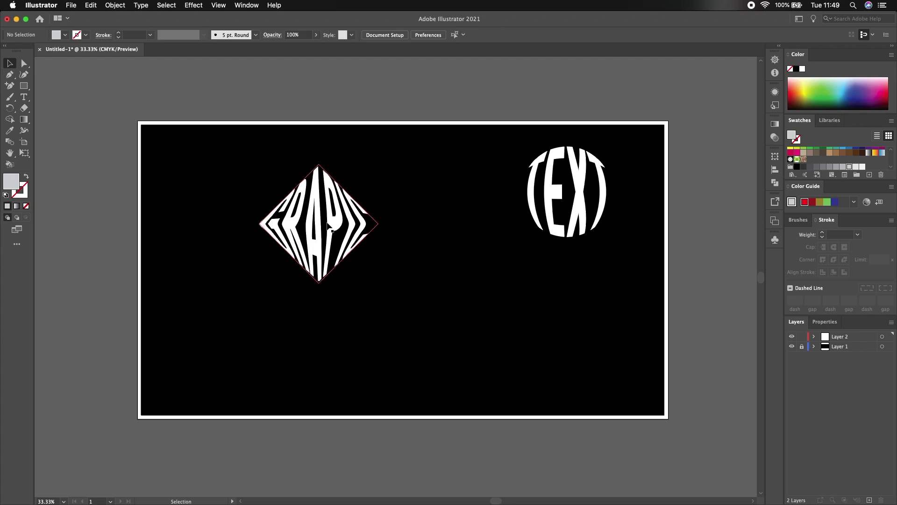
{"action": "left_click_drag", "start_coordinate": [318, 225], "coordinate": [575, 331]}
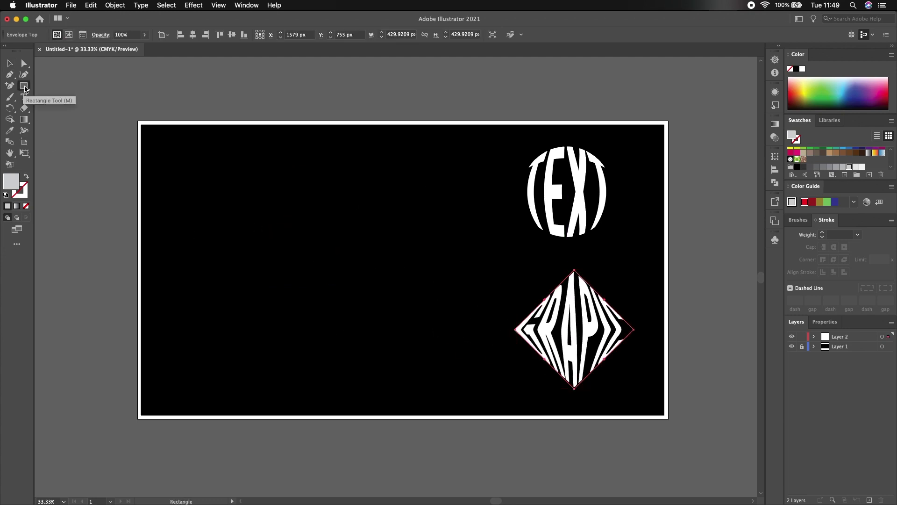
Draw eleven overlapping light-grey circles forming a cloud at the upper left.
{"action": "left_click_drag", "start_coordinate": [25, 90], "coordinate": [68, 97]}
{"action": "left_click_drag", "start_coordinate": [181, 185], "coordinate": [269, 273]}
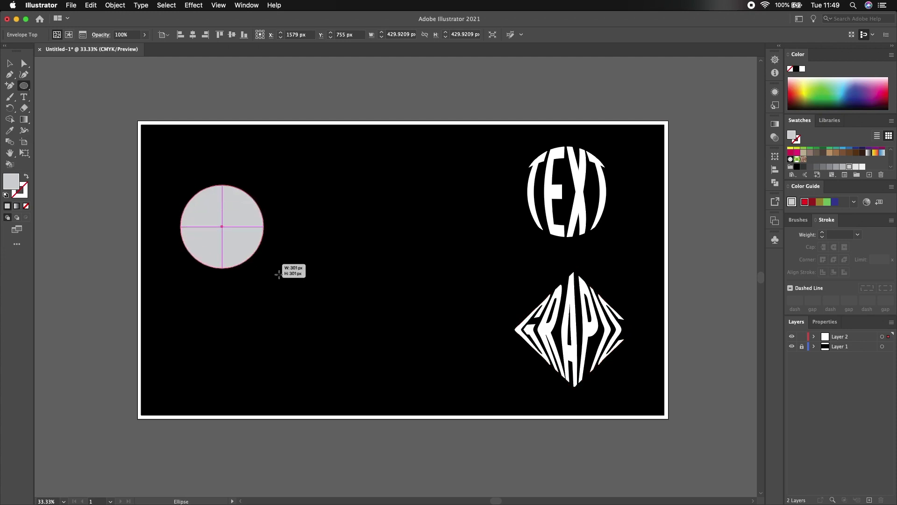
{"action": "mouse_move", "coordinate": [238, 216]}
{"action": "left_mouse_down"}
{"action": "mouse_move", "coordinate": [319, 283]}
{"action": "mouse_move", "coordinate": [302, 277]}
{"action": "left_mouse_up"}
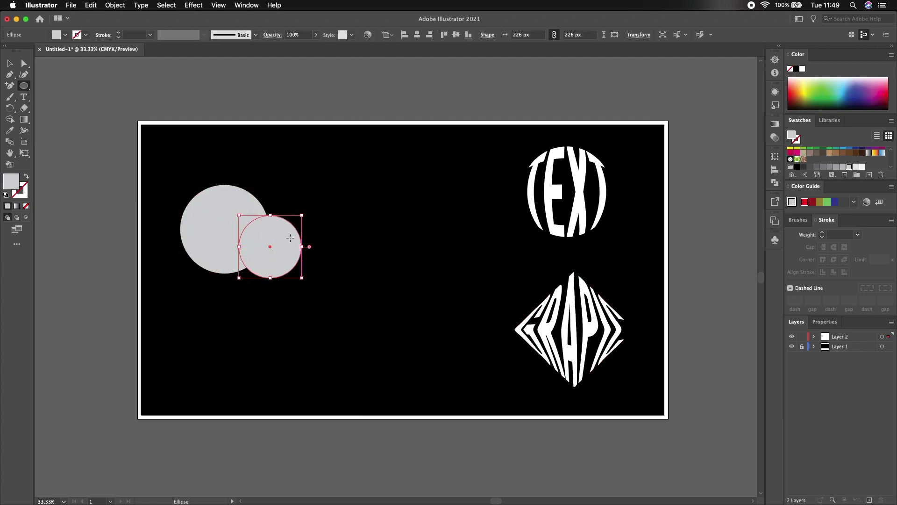
{"action": "left_click_drag", "start_coordinate": [218, 169], "coordinate": [281, 233]}
{"action": "left_click_drag", "start_coordinate": [151, 215], "coordinate": [225, 289]}
{"action": "mouse_move", "coordinate": [305, 278]}
{"action": "left_mouse_down"}
{"action": "mouse_move", "coordinate": [337, 272]}
{"action": "mouse_move", "coordinate": [327, 245]}
{"action": "left_mouse_up"}
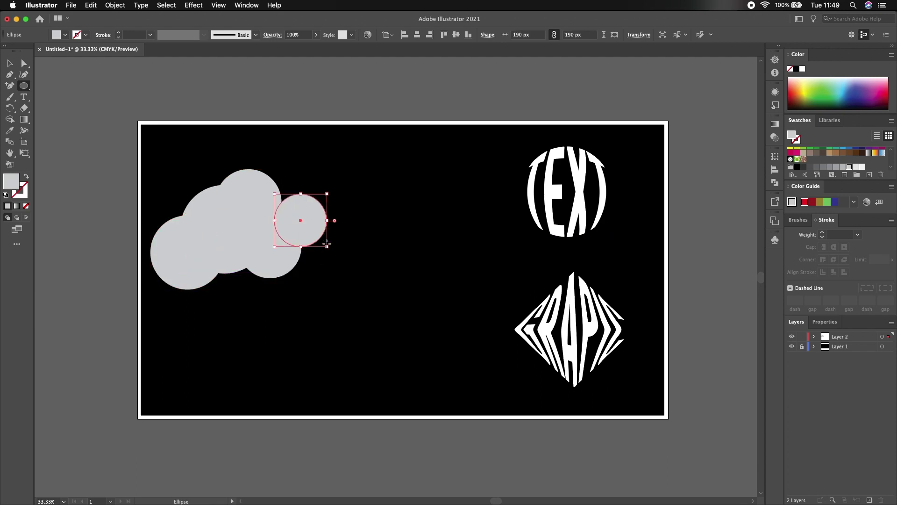
{"action": "left_click_drag", "start_coordinate": [265, 234], "coordinate": [326, 292]}
{"action": "mouse_move", "coordinate": [297, 201]}
{"action": "left_mouse_down"}
{"action": "mouse_move", "coordinate": [325, 214]}
{"action": "mouse_move", "coordinate": [379, 266]}
{"action": "left_mouse_up"}
{"action": "left_click_drag", "start_coordinate": [170, 191], "coordinate": [198, 220]}
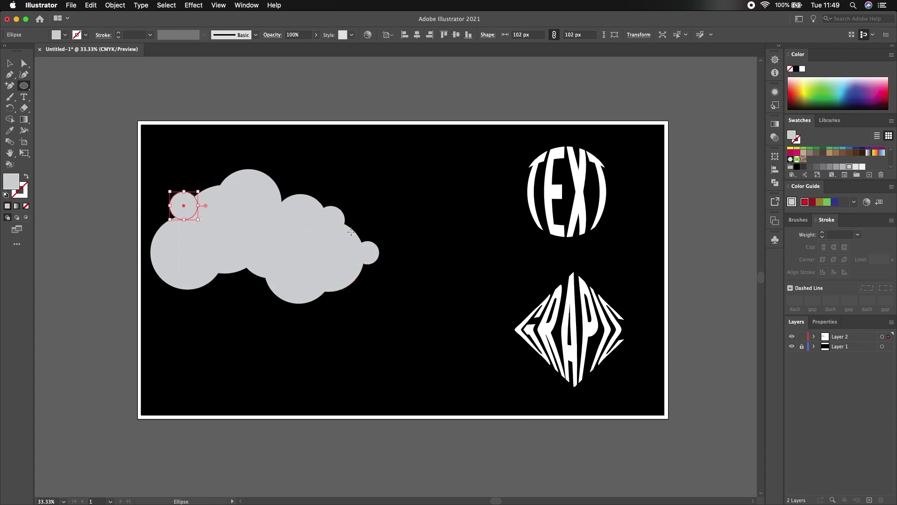
{"action": "left_click_drag", "start_coordinate": [269, 196], "coordinate": [302, 218]}
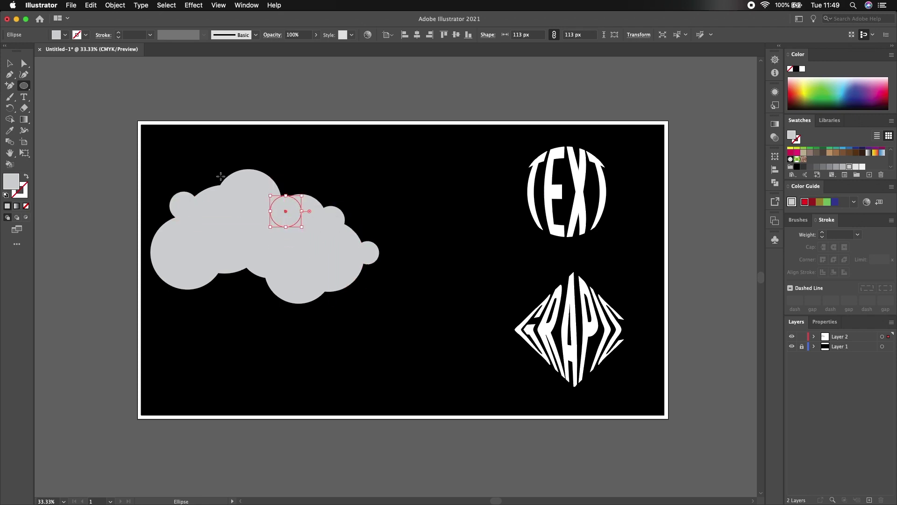
{"action": "left_click_drag", "start_coordinate": [269, 185], "coordinate": [301, 216]}
{"action": "mouse_move", "coordinate": [346, 274]}
{"action": "left_mouse_down"}
{"action": "mouse_move", "coordinate": [330, 262]}
{"action": "mouse_move", "coordinate": [363, 306]}
{"action": "left_mouse_up"}
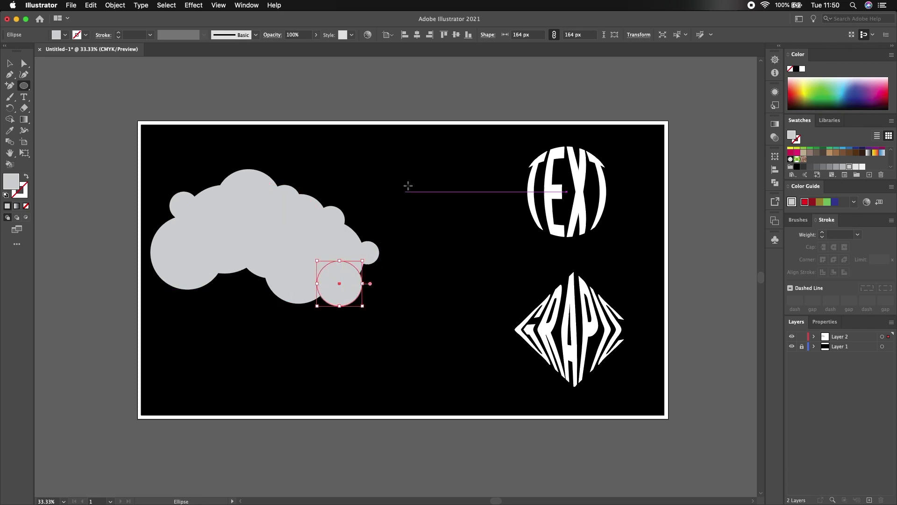
Unite all the circles into one path with Shape Builder, then move the cloud right.
{"action": "left_click", "coordinate": [10, 63]}
{"action": "left_click", "coordinate": [406, 163]}
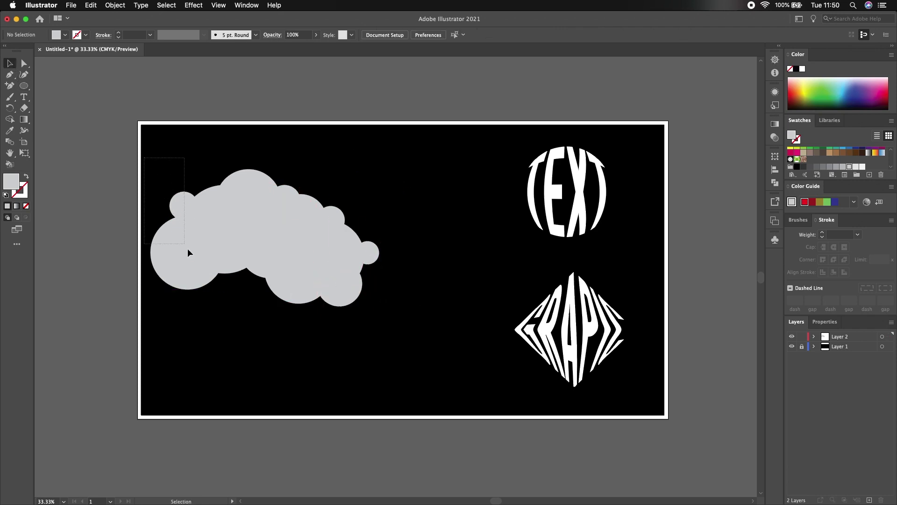
{"action": "left_click_drag", "start_coordinate": [184, 241], "coordinate": [388, 318]}
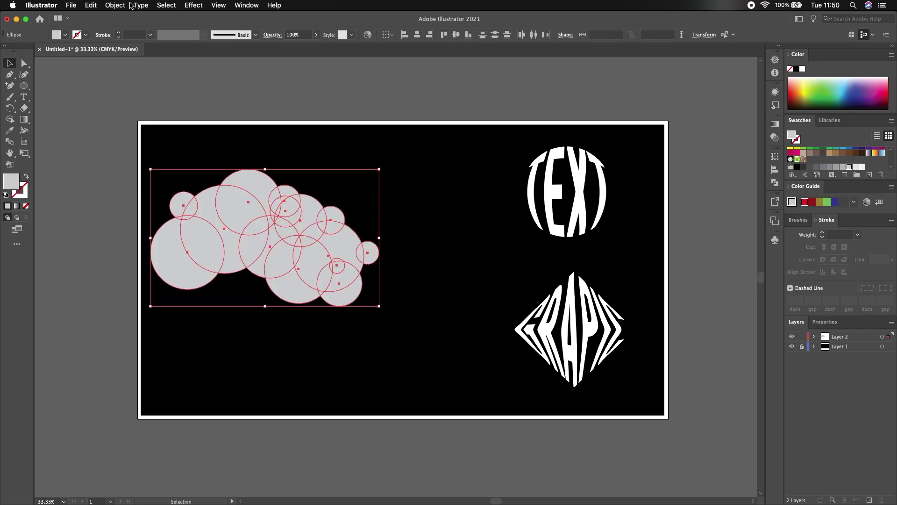
{"action": "left_click", "coordinate": [9, 119]}
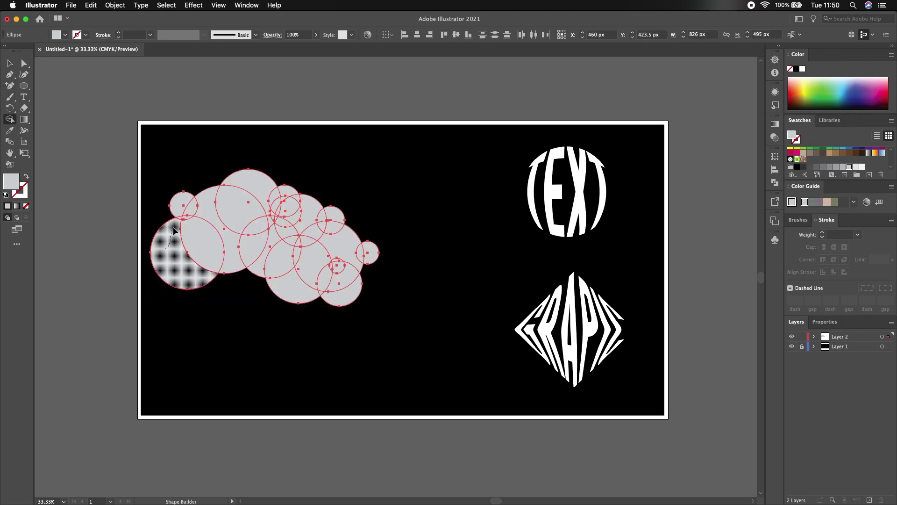
{"action": "left_click_drag", "start_coordinate": [176, 237], "coordinate": [231, 208]}
{"action": "left_click_drag", "start_coordinate": [290, 193], "coordinate": [260, 256]}
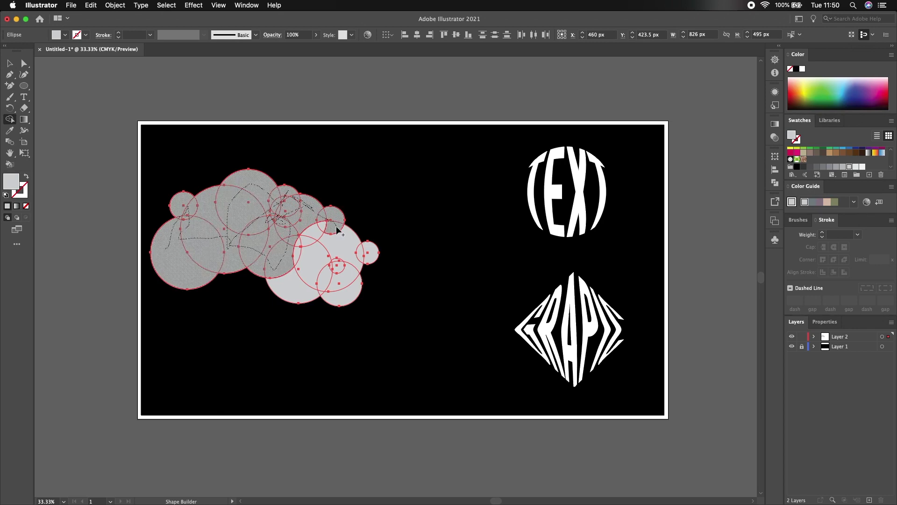
{"action": "left_click_drag", "start_coordinate": [336, 229], "coordinate": [292, 294]}
{"action": "mouse_move", "coordinate": [346, 284]}
{"action": "left_mouse_down"}
{"action": "mouse_move", "coordinate": [364, 254]}
{"action": "mouse_move", "coordinate": [331, 273]}
{"action": "left_mouse_up"}
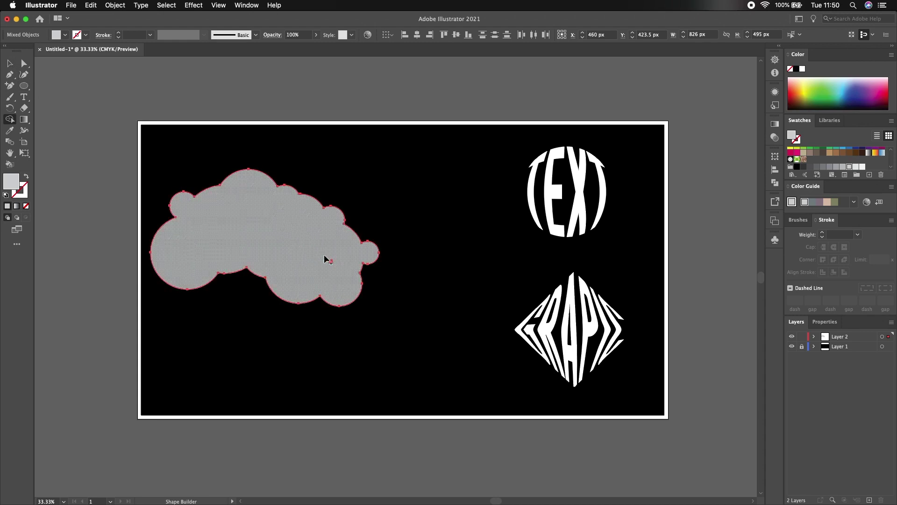
{"action": "left_click", "coordinate": [325, 258]}
{"action": "left_click", "coordinate": [10, 63]}
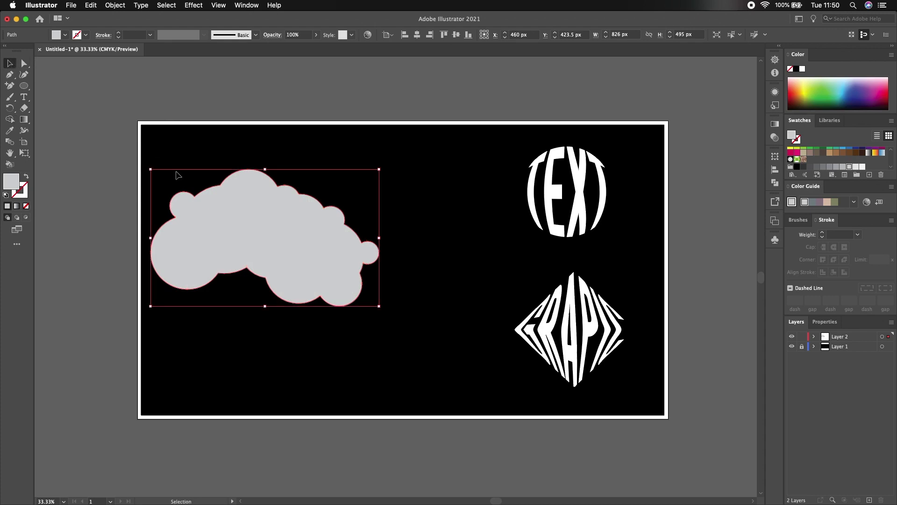
{"action": "left_click_drag", "start_coordinate": [250, 200], "coordinate": [405, 200]}
Type CLOUDS in cyan at the upper left and drag the grey cloud over it.
{"action": "left_click", "coordinate": [25, 98]}
{"action": "left_click", "coordinate": [168, 180]}
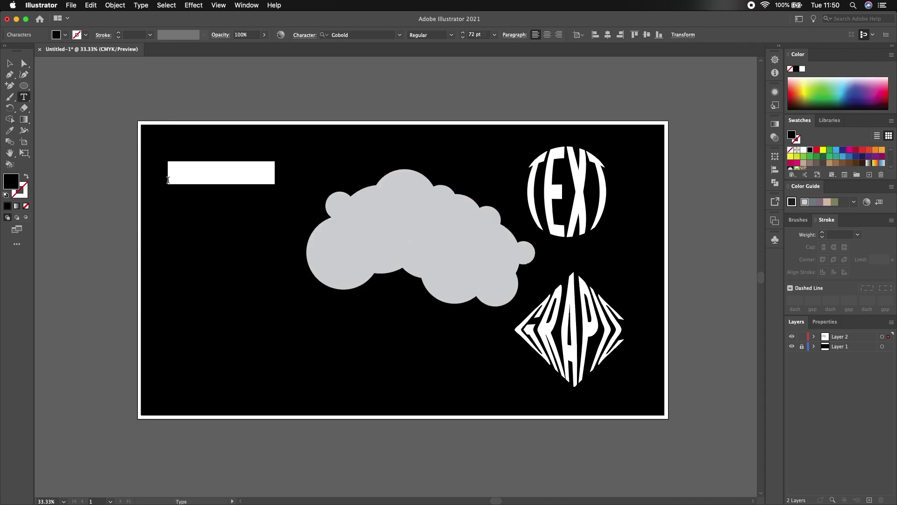
{"action": "type", "text": "C"}
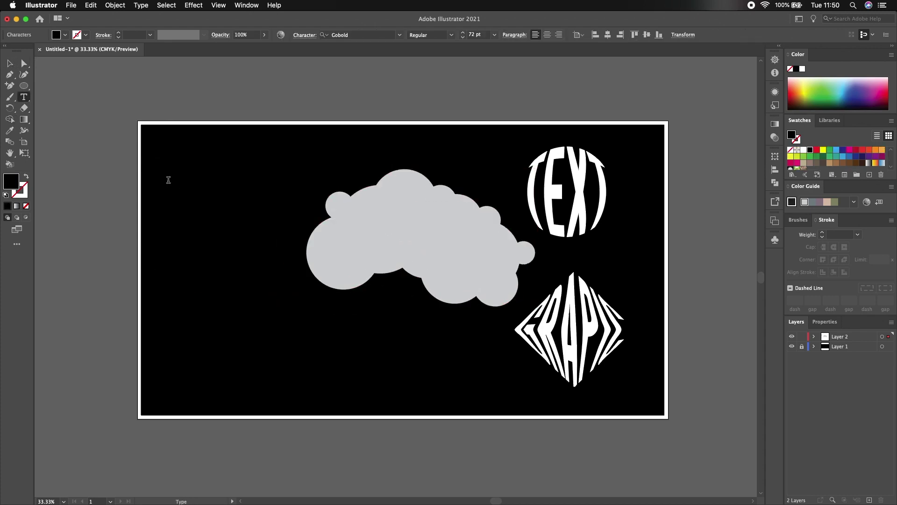
{"action": "key", "text": "super+a"}
{"action": "left_click", "coordinate": [65, 34]}
{"action": "left_click", "coordinate": [32, 51]}
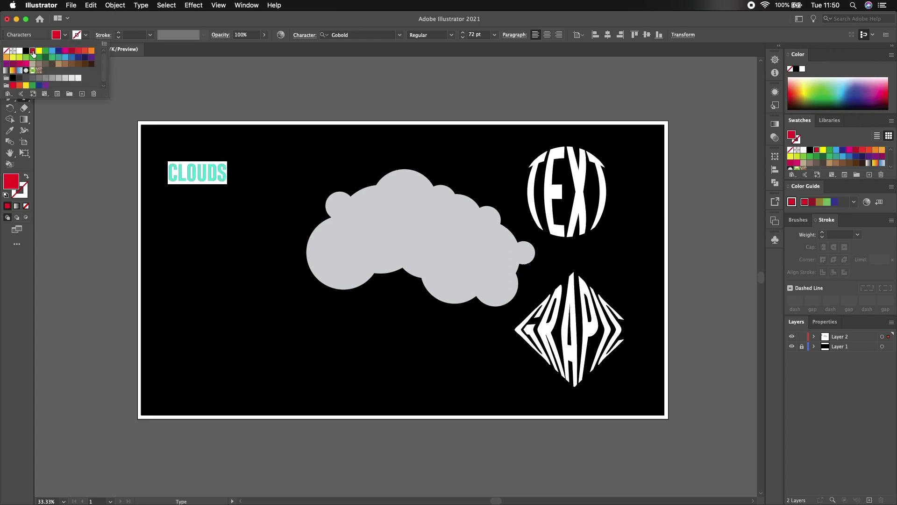
{"action": "left_click", "coordinate": [53, 52]}
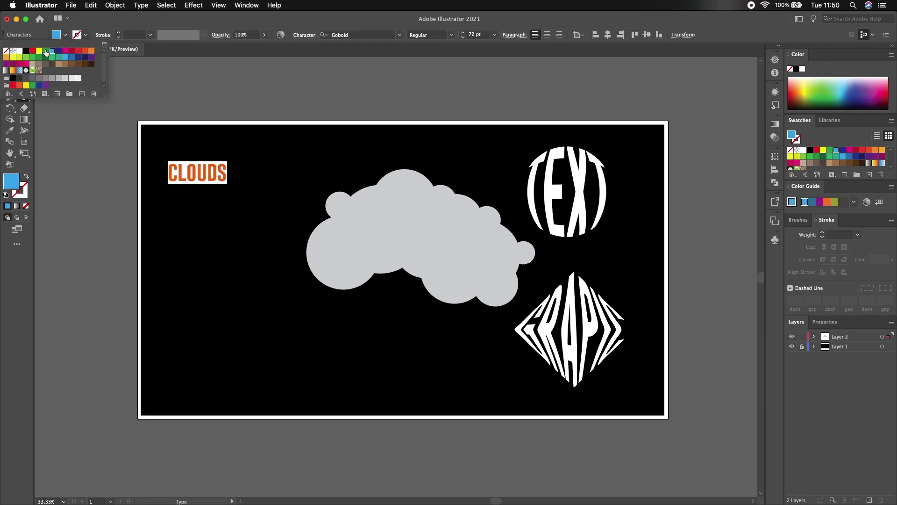
{"action": "left_click", "coordinate": [264, 174]}
{"action": "left_click", "coordinate": [10, 63]}
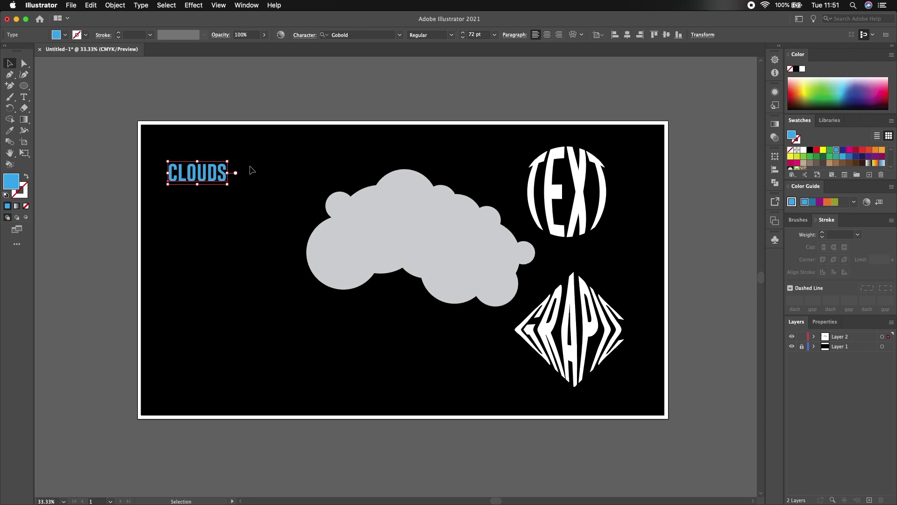
{"action": "left_click_drag", "start_coordinate": [423, 231], "coordinate": [309, 185]}
{"action": "left_click", "coordinate": [173, 175]}
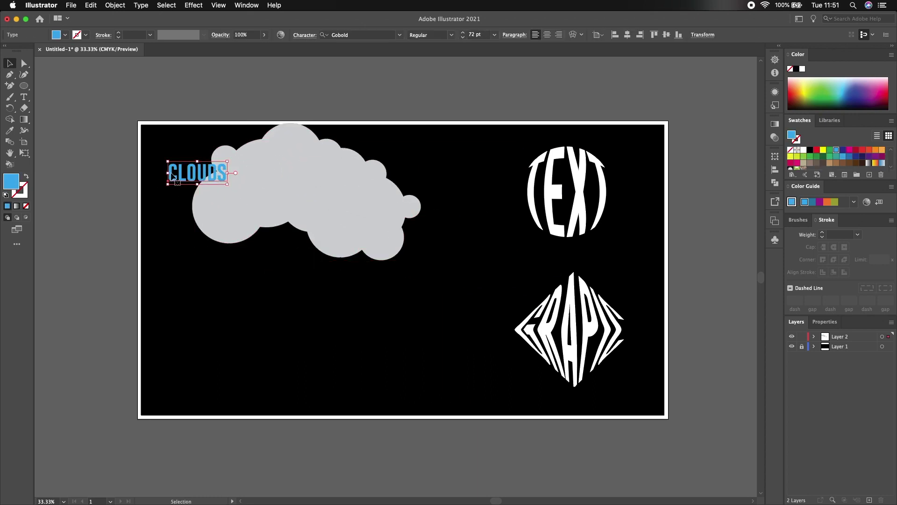
Send CLOUDS to the back and warp it into the cloud with Make with Top Object.
{"action": "right_click", "coordinate": [171, 176]}
{"action": "left_click", "coordinate": [344, 357]}
{"action": "left_click_drag", "start_coordinate": [461, 167], "coordinate": [180, 218]}
{"action": "left_click", "coordinate": [115, 6]}
{"action": "mouse_move", "coordinate": [135, 248]}
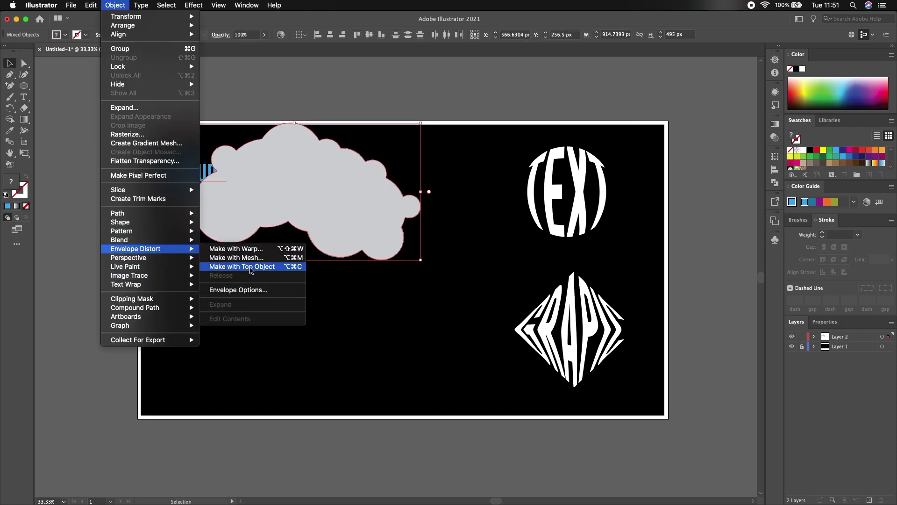
{"action": "left_click", "coordinate": [241, 267]}
{"action": "left_click", "coordinate": [293, 295]}
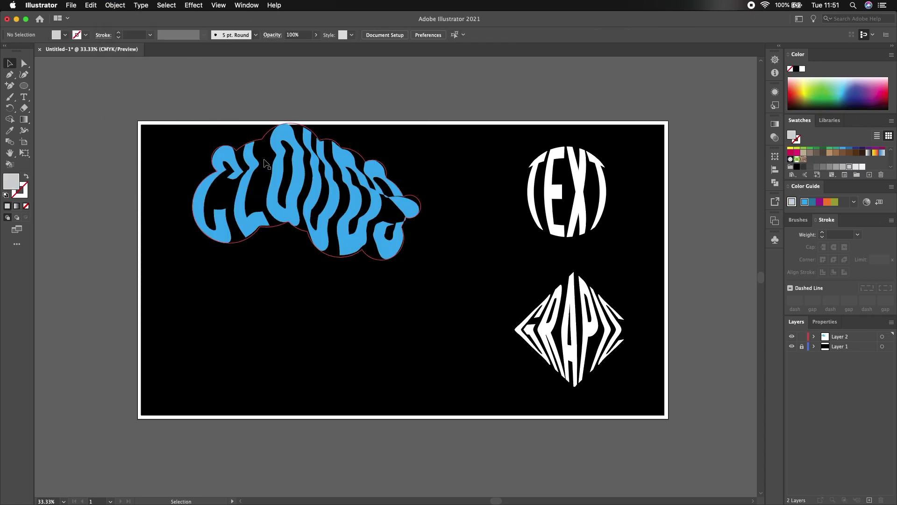
Shrink the warped CLOUDS proportionally and place it at the top middle.
{"action": "left_click_drag", "start_coordinate": [300, 180], "coordinate": [357, 235]}
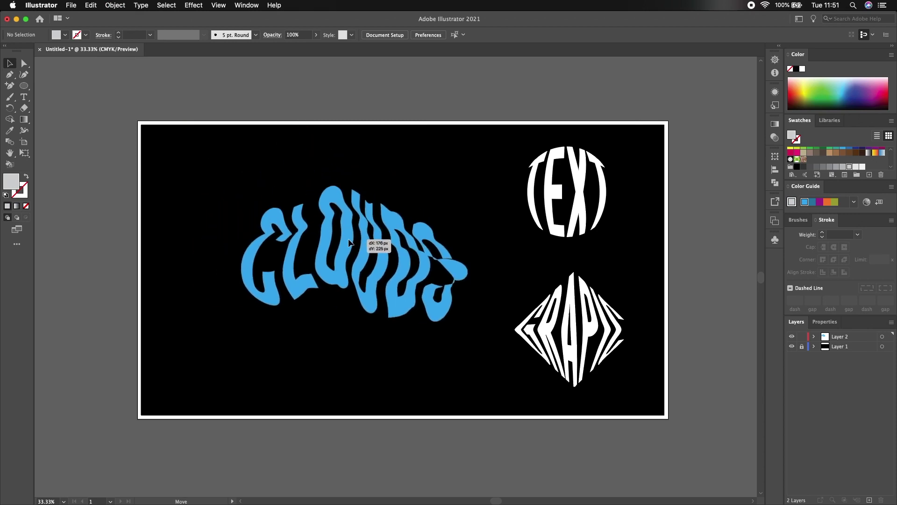
{"action": "left_click_drag", "start_coordinate": [478, 177], "coordinate": [364, 219]}
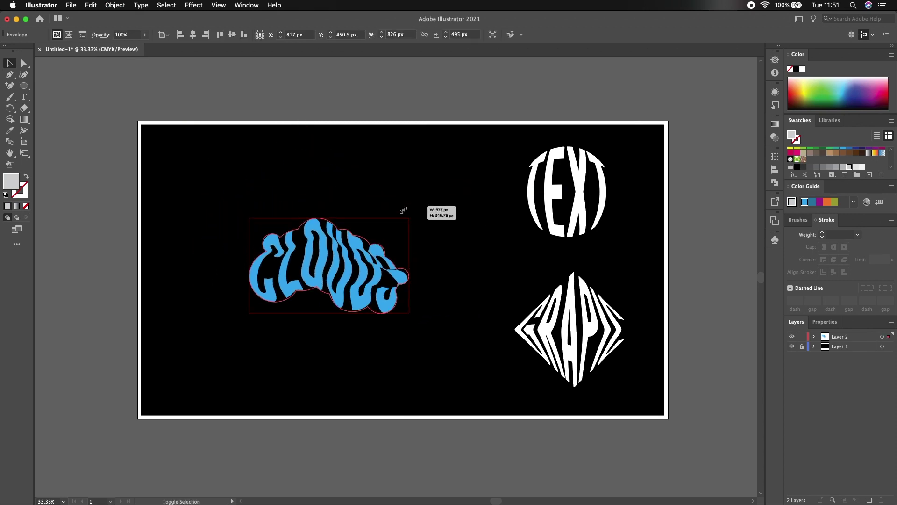
{"action": "left_click_drag", "start_coordinate": [308, 286], "coordinate": [434, 188]}
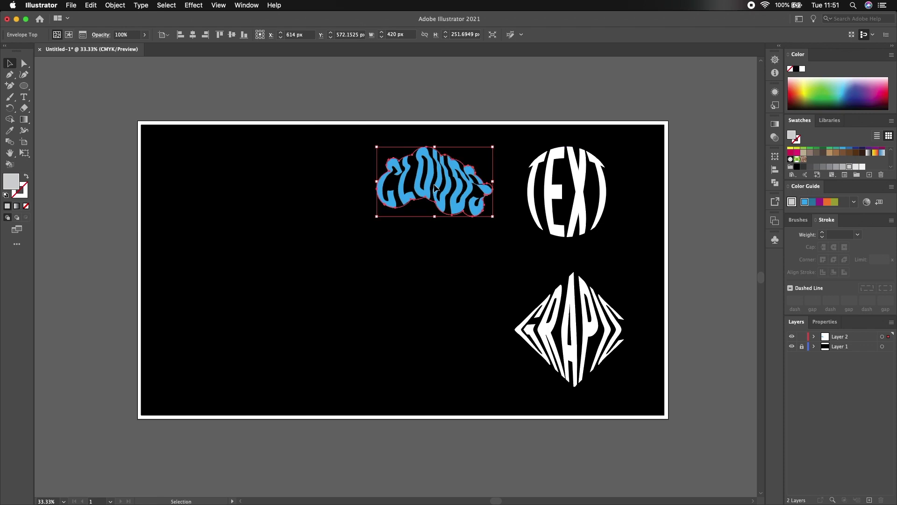
Draw a grey circle on the left with a rectangle overlapping its lower part.
{"action": "left_click", "coordinate": [24, 86]}
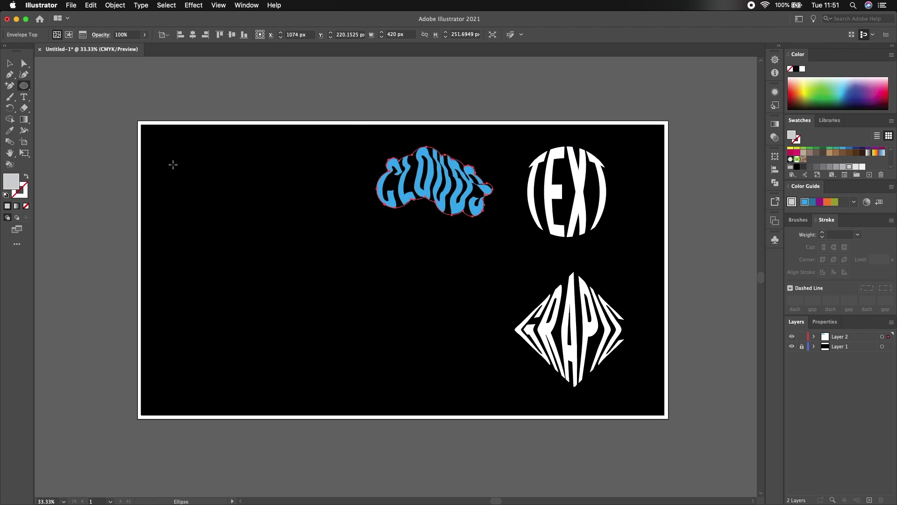
{"action": "left_click_drag", "start_coordinate": [173, 168], "coordinate": [316, 303]}
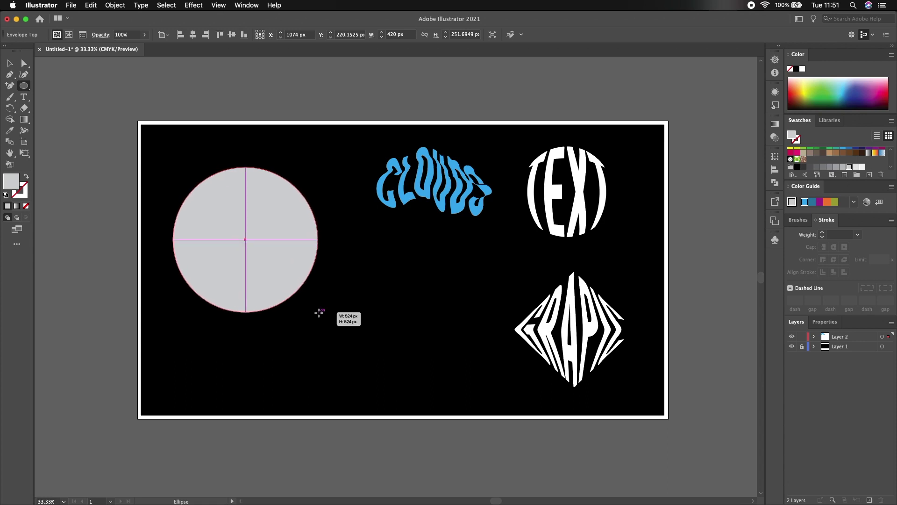
{"action": "mouse_move", "coordinate": [316, 302]}
{"action": "left_mouse_down"}
{"action": "mouse_move", "coordinate": [302, 295]}
{"action": "mouse_move", "coordinate": [319, 312]}
{"action": "left_mouse_up"}
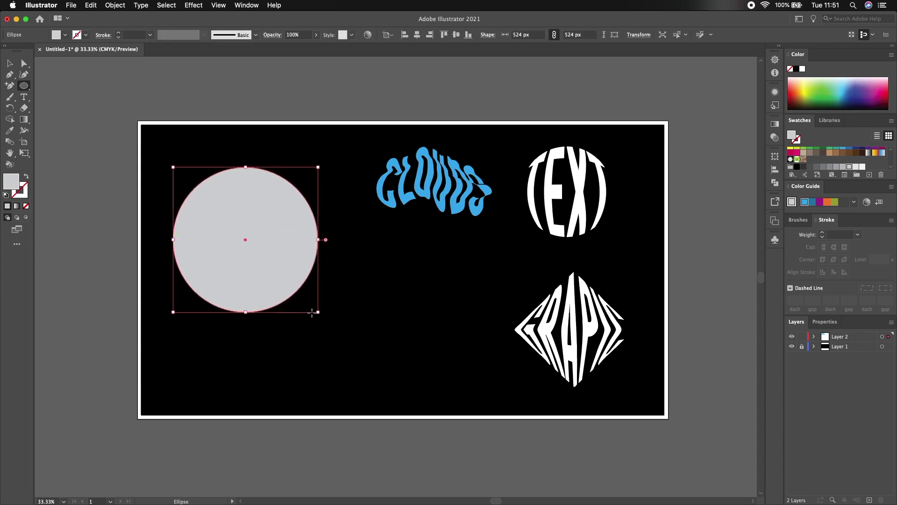
{"action": "left_click", "coordinate": [25, 89]}
{"action": "left_click", "coordinate": [53, 86]}
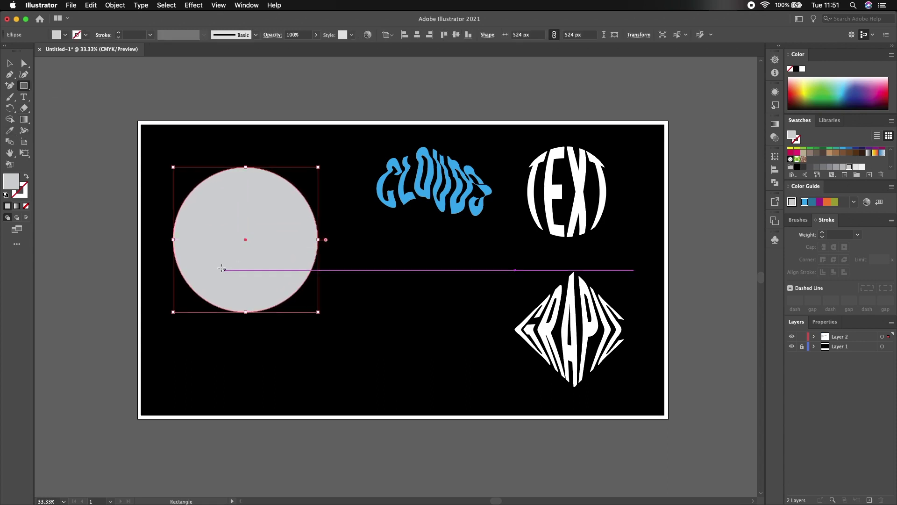
{"action": "left_click_drag", "start_coordinate": [185, 265], "coordinate": [306, 341]}
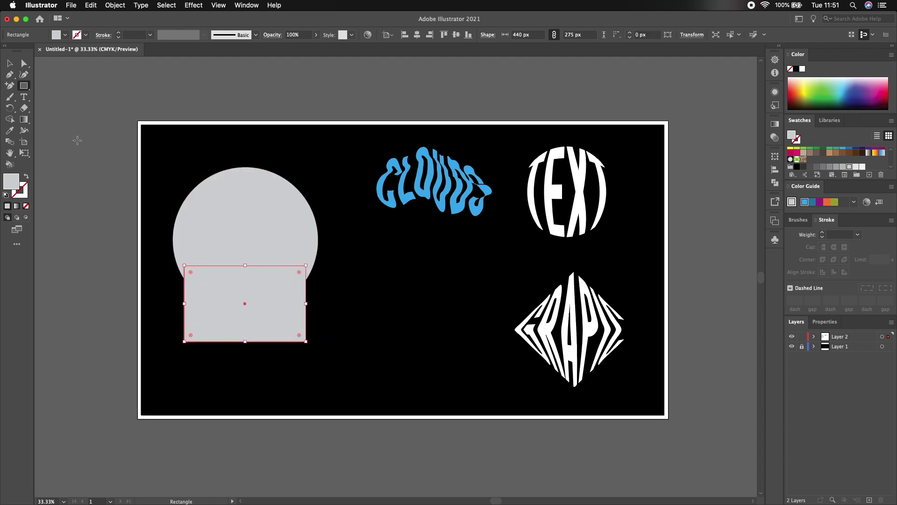
Round off the rectangle's two bottom corners.
{"action": "left_click", "coordinate": [23, 64]}
{"action": "left_click_drag", "start_coordinate": [184, 266], "coordinate": [186, 271]}
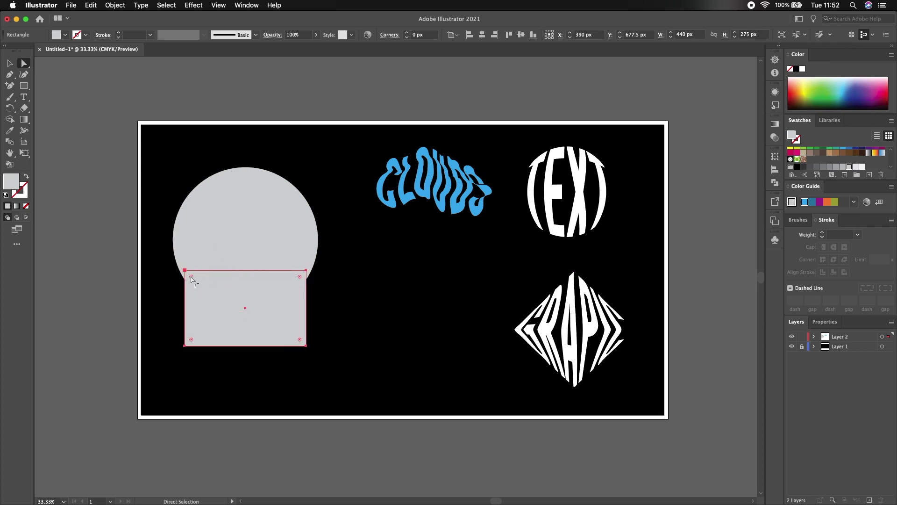
{"action": "left_click_drag", "start_coordinate": [192, 341], "coordinate": [187, 354]}
{"action": "left_click_drag", "start_coordinate": [312, 367], "coordinate": [311, 366]}
{"action": "left_click_drag", "start_coordinate": [192, 343], "coordinate": [194, 346]}
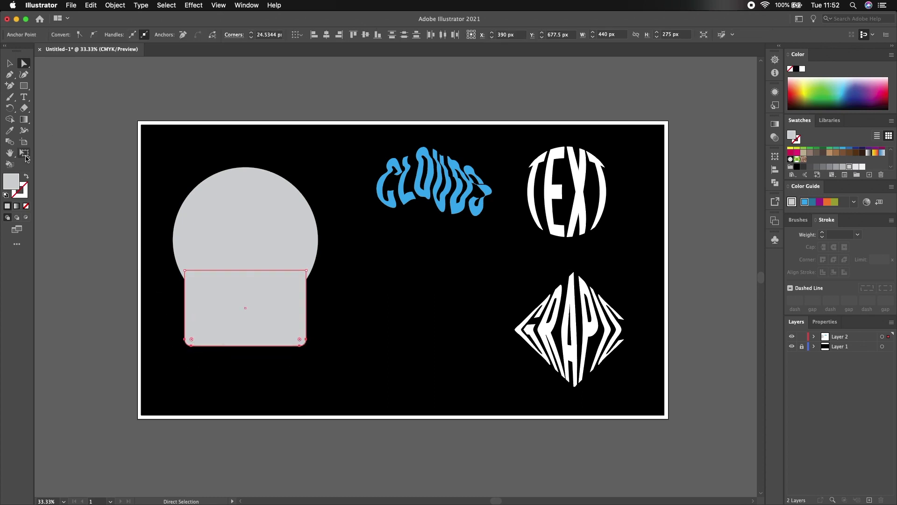
Taper the rectangle into a trapezoid with Free Transform and fit it beneath the circle.
{"action": "left_click", "coordinate": [26, 157]}
{"action": "left_click_drag", "start_coordinate": [184, 346], "coordinate": [211, 346]}
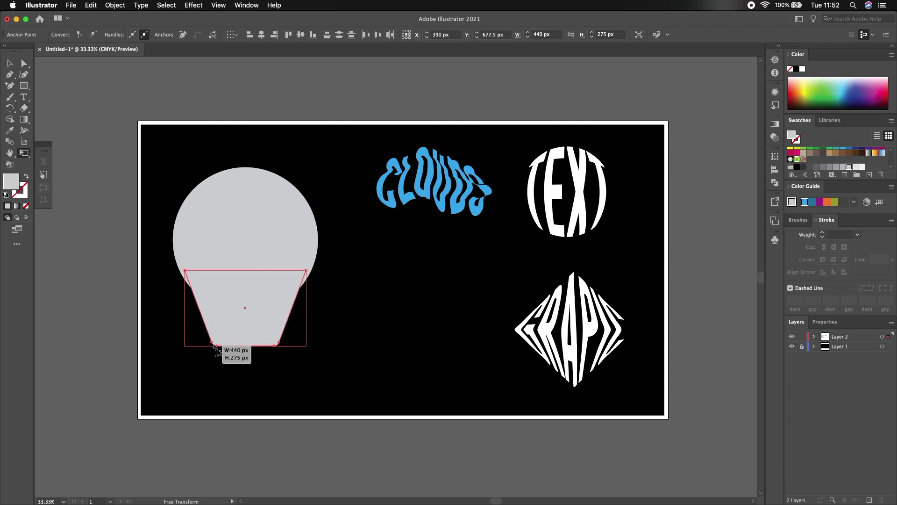
{"action": "left_click_drag", "start_coordinate": [211, 346], "coordinate": [217, 346]}
{"action": "left_click_drag", "start_coordinate": [185, 270], "coordinate": [170, 270]}
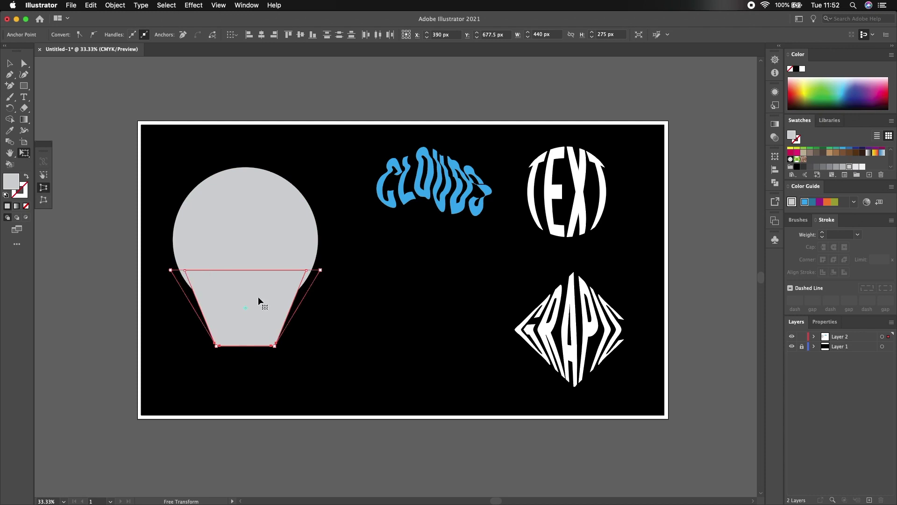
{"action": "left_click_drag", "start_coordinate": [177, 279], "coordinate": [185, 271]}
{"action": "mouse_move", "coordinate": [253, 336]}
{"action": "left_mouse_down"}
{"action": "mouse_move", "coordinate": [252, 312]}
{"action": "mouse_move", "coordinate": [267, 314]}
{"action": "mouse_move", "coordinate": [236, 309]}
{"action": "left_mouse_up"}
{"action": "key", "text": "v"}
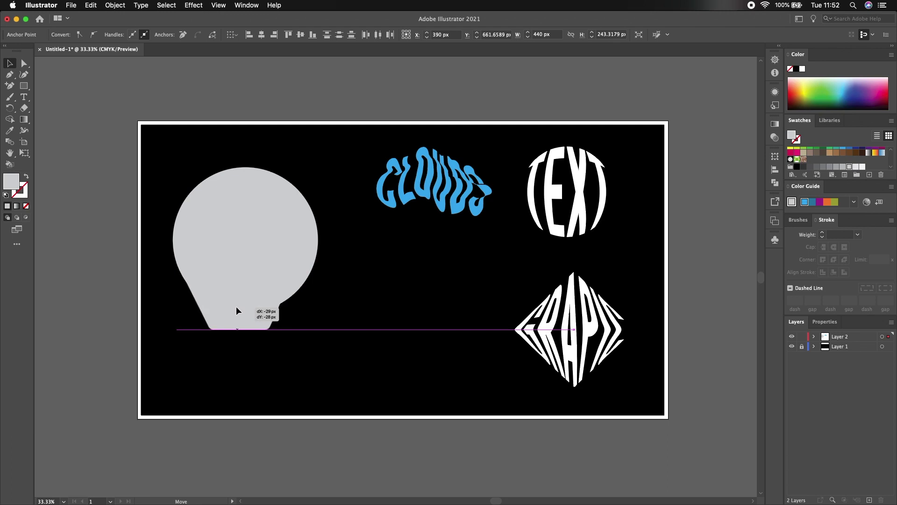
{"action": "left_click_drag", "start_coordinate": [237, 307], "coordinate": [237, 307]}
{"action": "left_click_drag", "start_coordinate": [298, 295], "coordinate": [315, 296]}
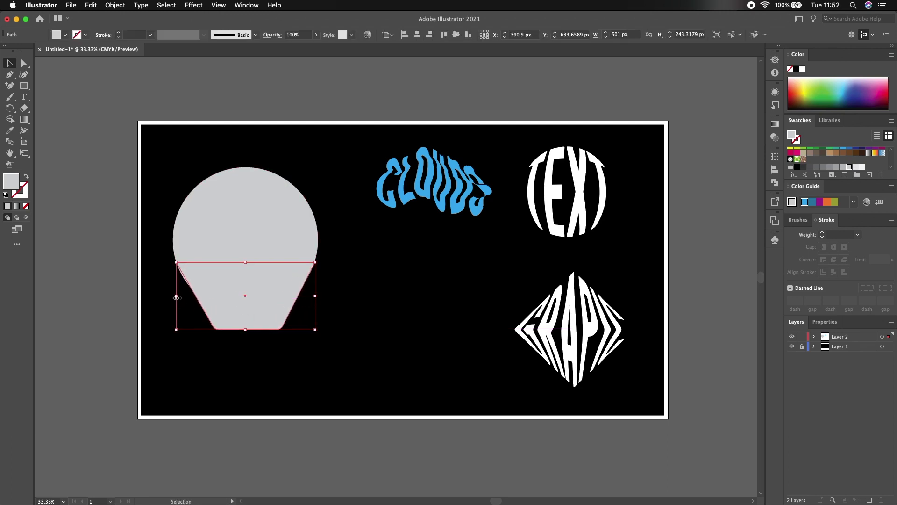
{"action": "left_click", "coordinate": [26, 65]}
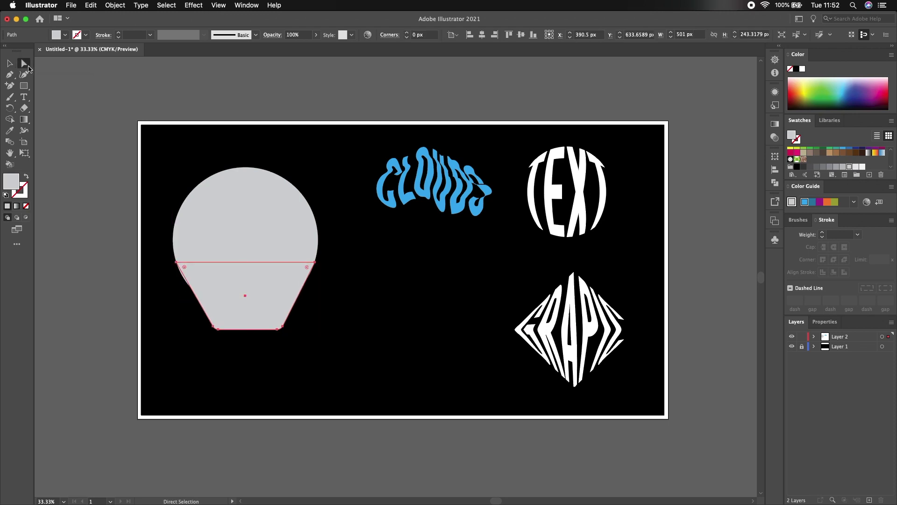
Curve the balloon body's lower sides by adding anchors on its left and right edges.
{"action": "left_click_drag", "start_coordinate": [193, 295], "coordinate": [194, 302]}
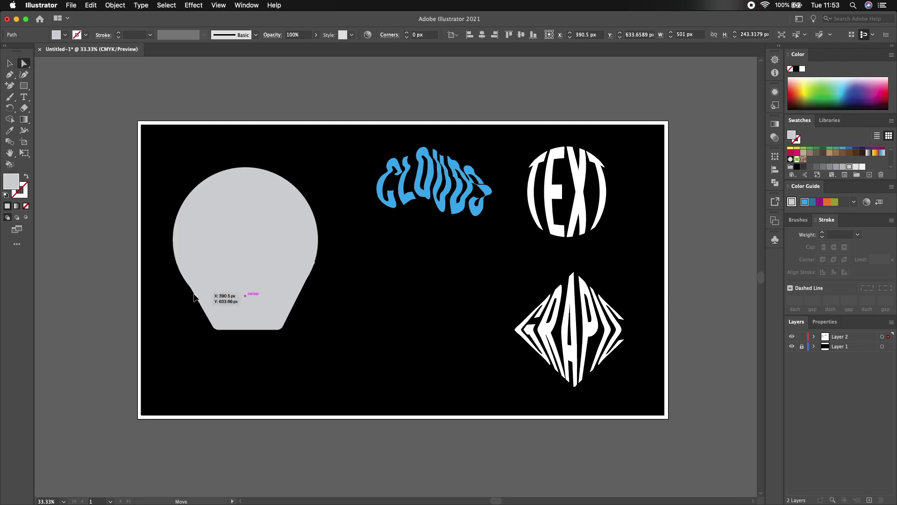
{"action": "left_click_drag", "start_coordinate": [194, 299], "coordinate": [194, 292]}
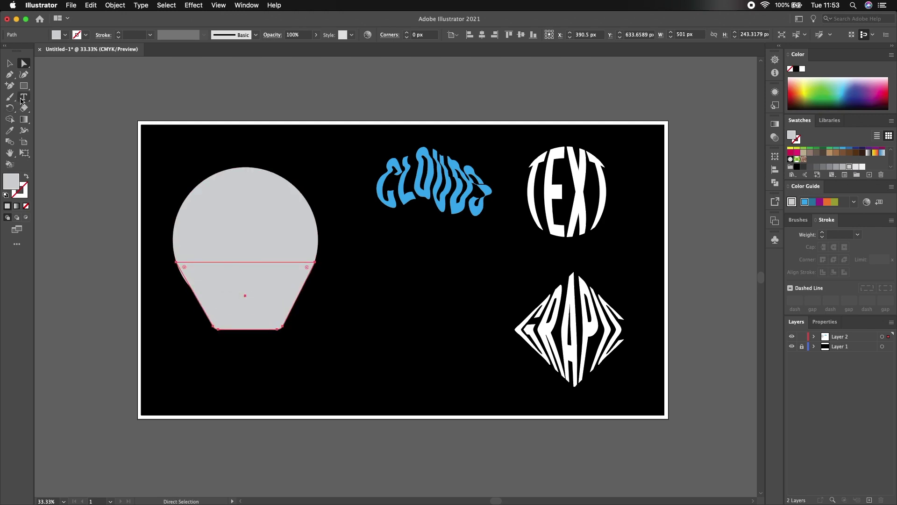
{"action": "left_click", "coordinate": [24, 74]}
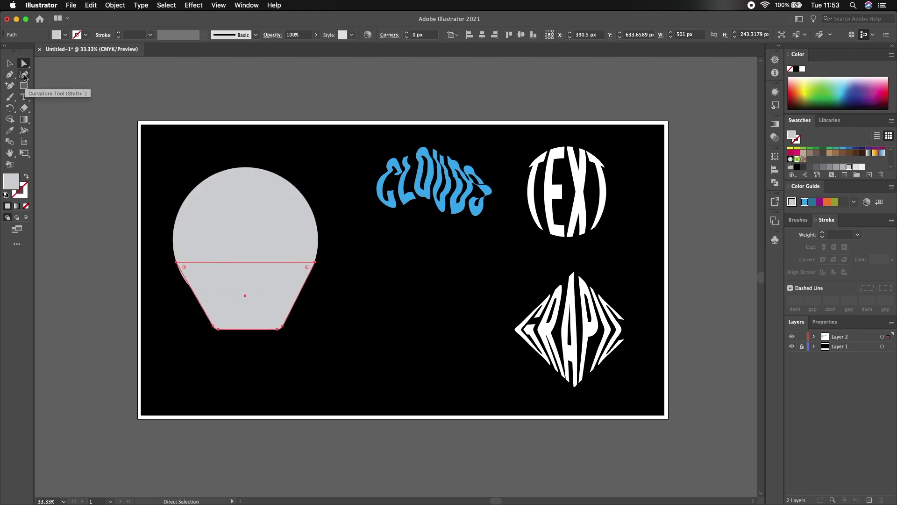
{"action": "left_click", "coordinate": [191, 293]}
{"action": "left_click_drag", "start_coordinate": [303, 290], "coordinate": [304, 291]}
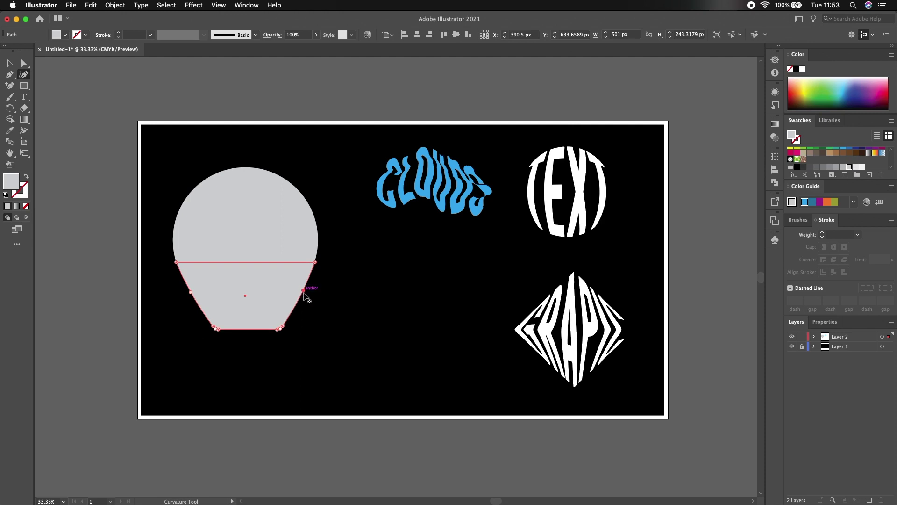
Draw a thin vertical bar and repeat it into a row with Alt-drag and Cmd+D.
{"action": "left_click", "coordinate": [23, 86]}
{"action": "left_click_drag", "start_coordinate": [217, 327], "coordinate": [220, 351]}
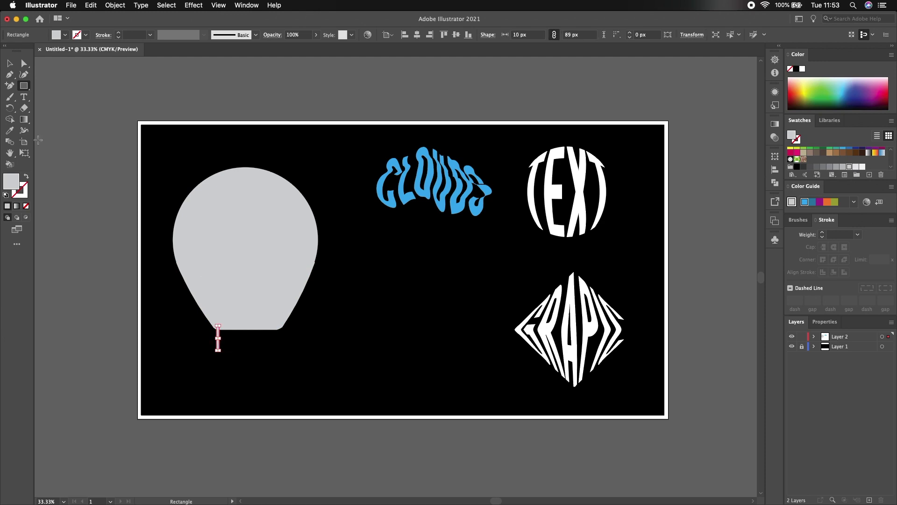
{"action": "left_click", "coordinate": [10, 64]}
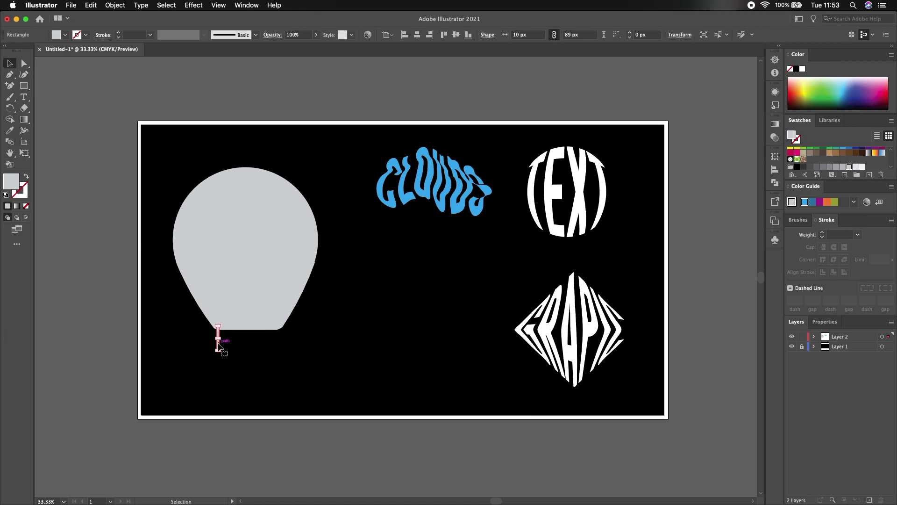
{"action": "left_click_drag", "start_coordinate": [219, 346], "coordinate": [226, 347]}
{"action": "key", "text": "super+d"}
{"action": "key", "text": "super+d"}
{"action": "key", "text": "super+d"}
{"action": "key", "text": "super+d"}
{"action": "key", "text": "super+d"}
{"action": "key", "text": "super+d"}
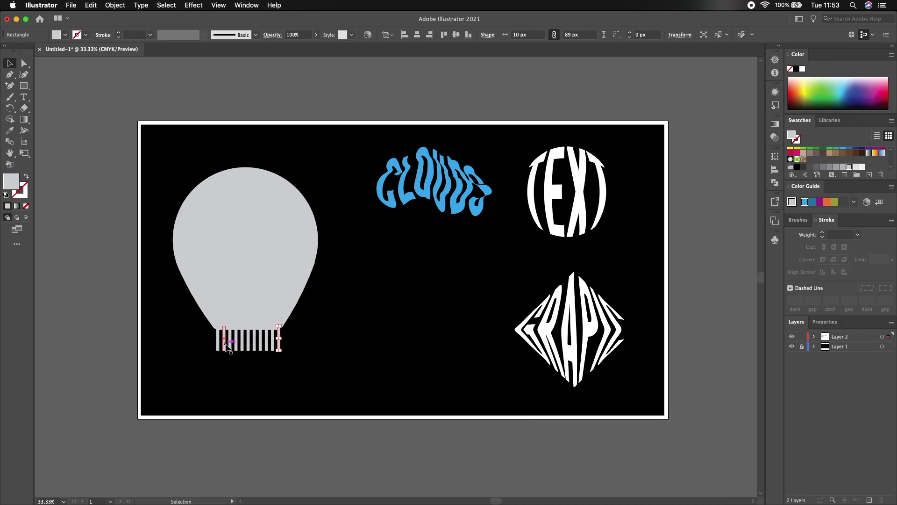
{"action": "left_click", "coordinate": [346, 360]}
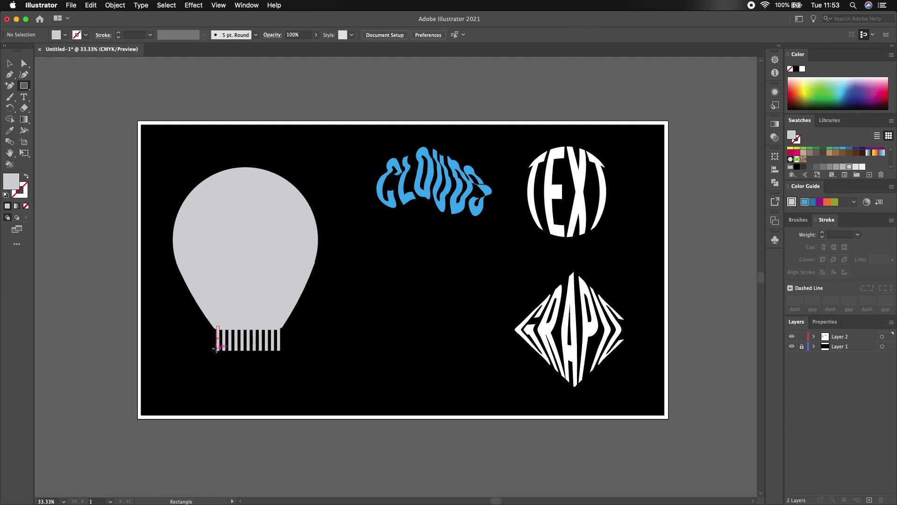
Draw the basket rectangle beneath the row of bars.
{"action": "left_click_drag", "start_coordinate": [217, 348], "coordinate": [281, 375]}
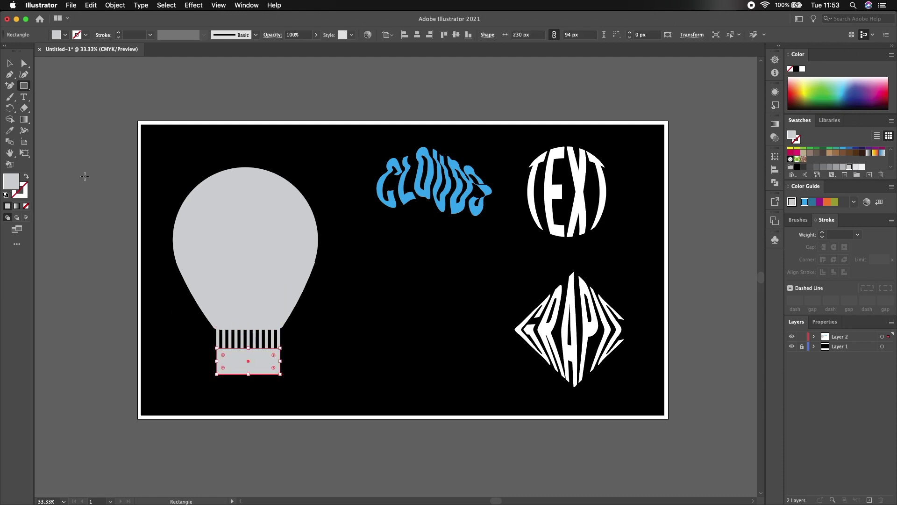
{"action": "key", "text": "v"}
{"action": "left_click", "coordinate": [147, 339]}
{"action": "left_click_drag", "start_coordinate": [196, 341], "coordinate": [297, 383]}
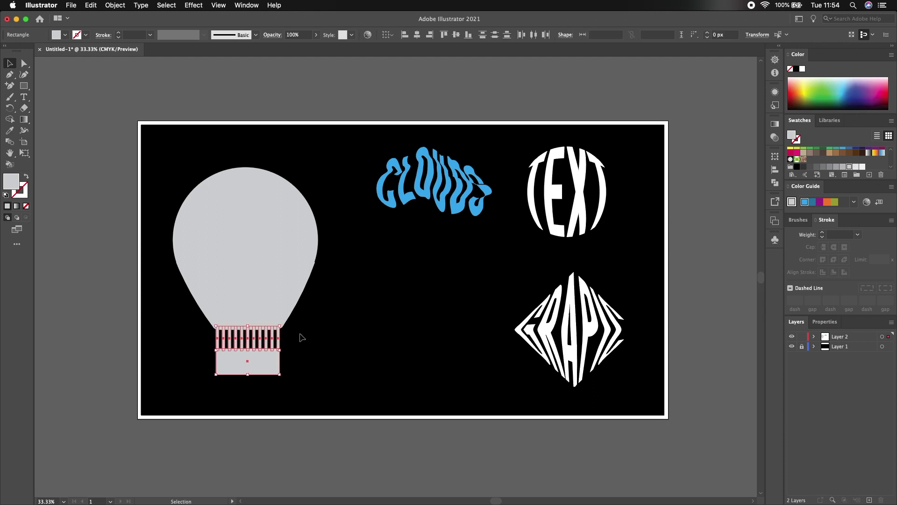
{"action": "left_click", "coordinate": [317, 341]}
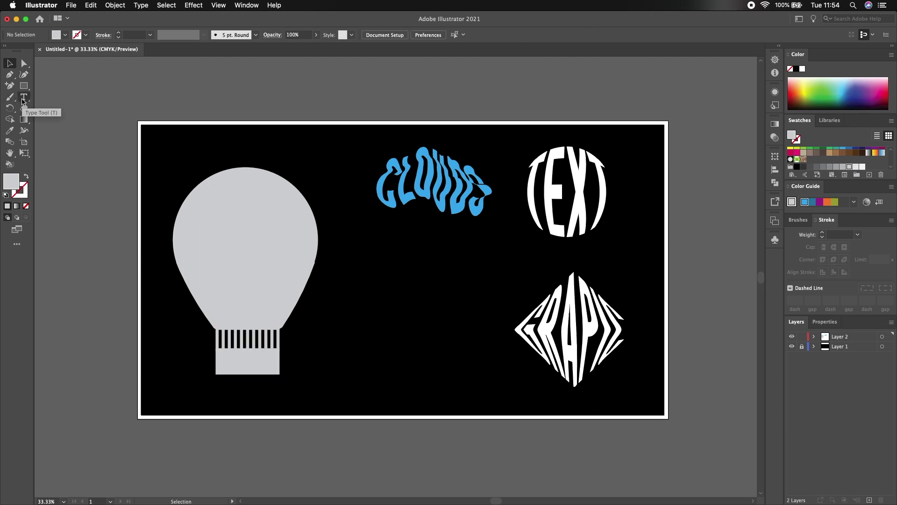
Merge the balloon's circle top and body into one shape with Shape Builder.
{"action": "left_click_drag", "start_coordinate": [158, 162], "coordinate": [340, 323]}
{"action": "key", "text": "shift+m"}
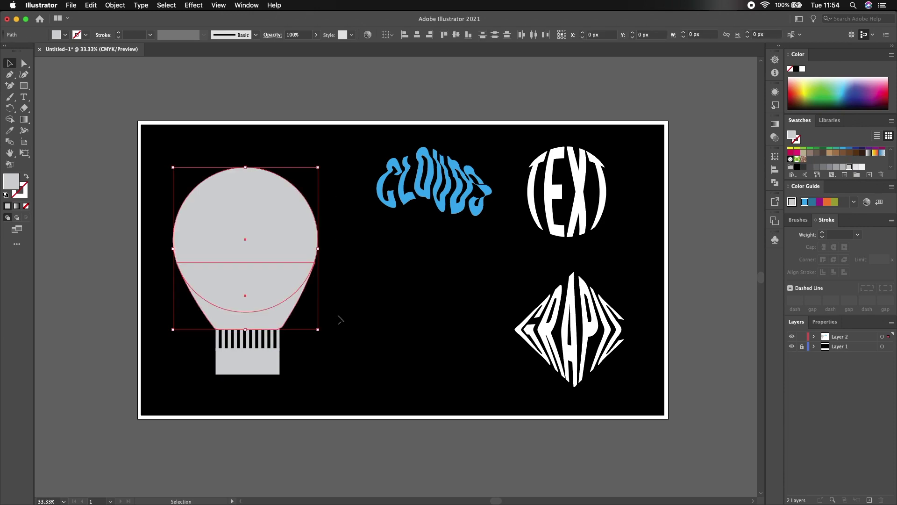
{"action": "left_click_drag", "start_coordinate": [234, 241], "coordinate": [243, 299]}
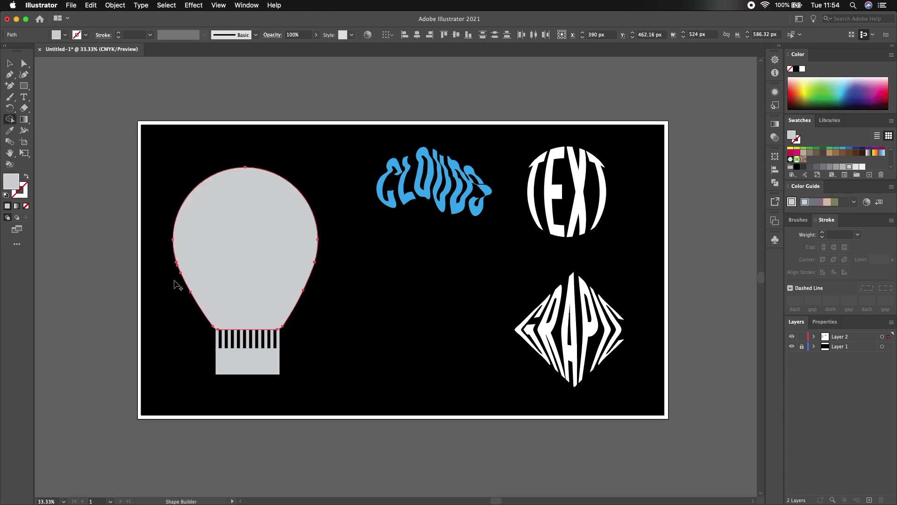
Draw two straight horizontal lines across the balloon's upper part and middle.
{"action": "left_click", "coordinate": [9, 86]}
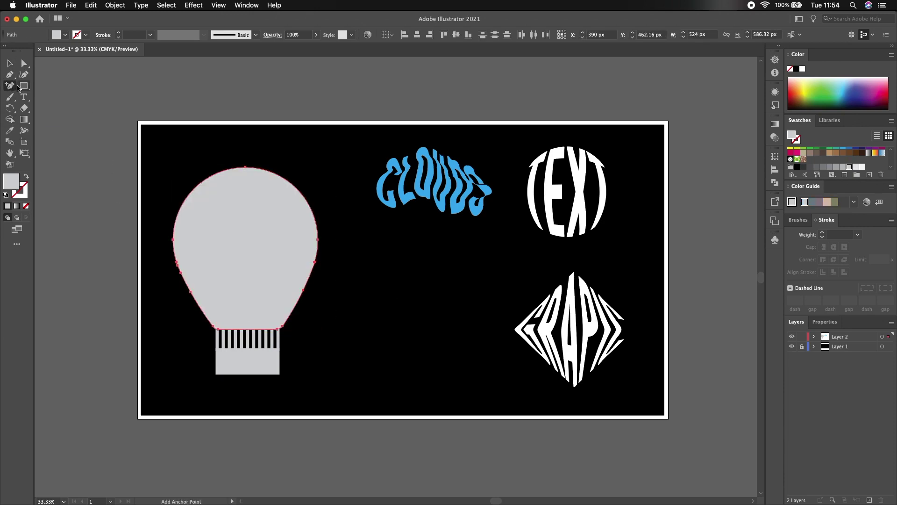
{"action": "left_click", "coordinate": [11, 76]}
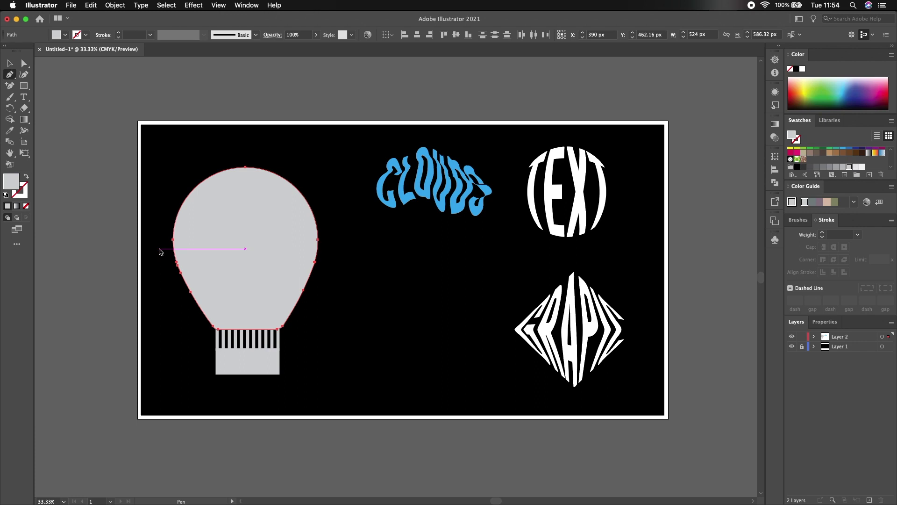
{"action": "left_click", "coordinate": [167, 221]}
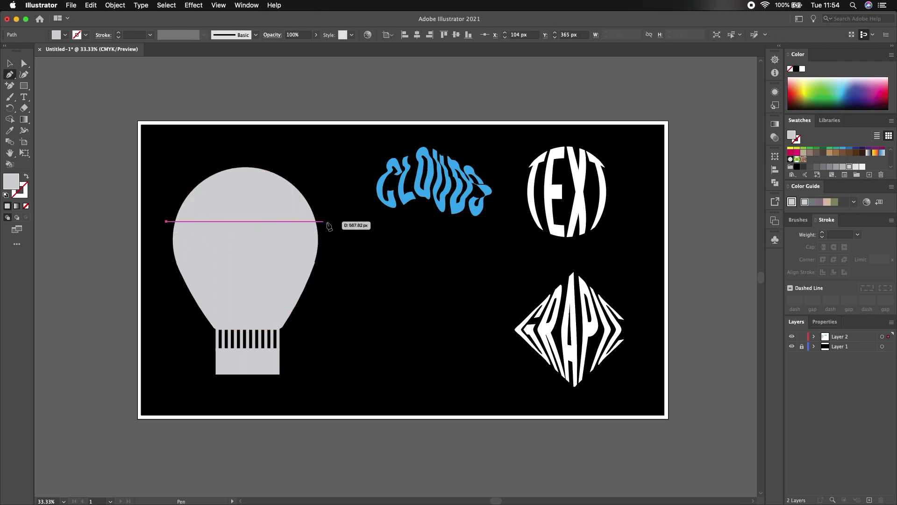
{"action": "left_click_drag", "start_coordinate": [339, 221], "coordinate": [320, 236]}
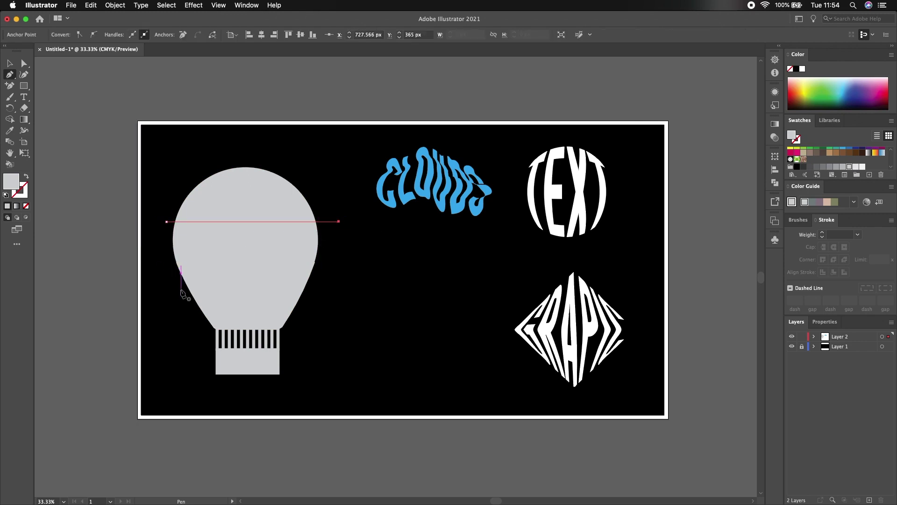
{"action": "left_click", "coordinate": [179, 289]}
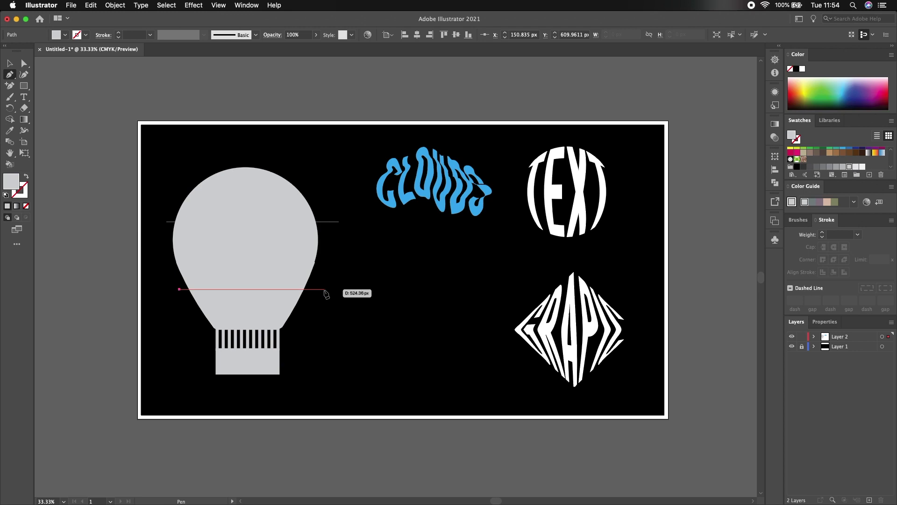
{"action": "left_click", "coordinate": [325, 289]}
{"action": "key", "text": "Escape"}
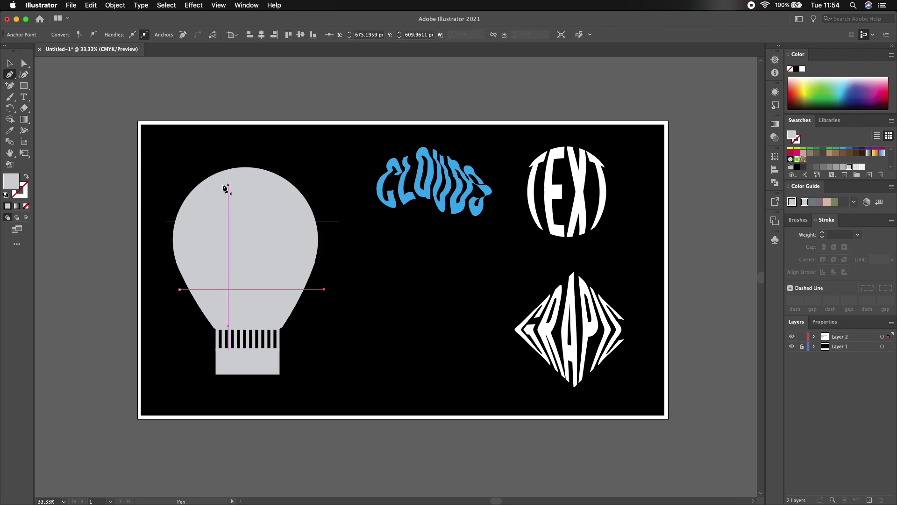
Alt-drag a copy of the upper line just below it and reposition the middle line.
{"action": "left_click", "coordinate": [9, 63]}
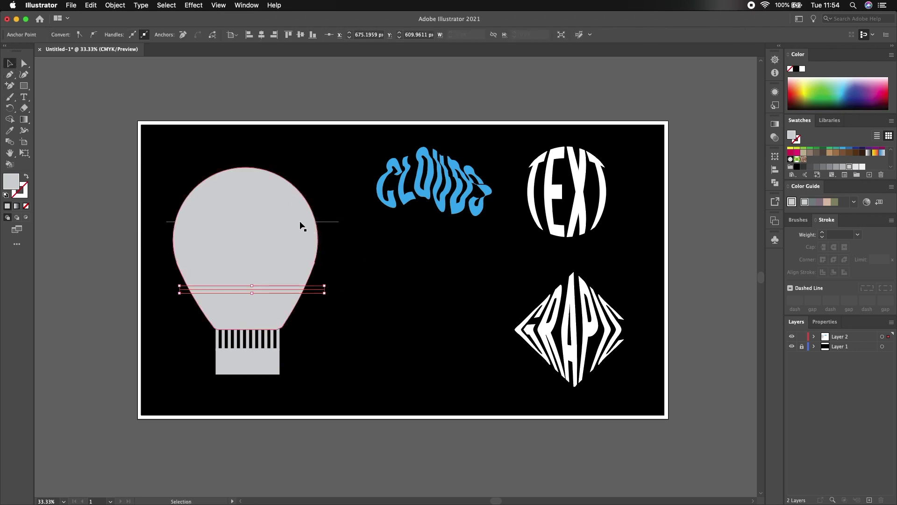
{"action": "left_click", "coordinate": [293, 222]}
{"action": "left_click_drag", "start_coordinate": [294, 222], "coordinate": [296, 229]}
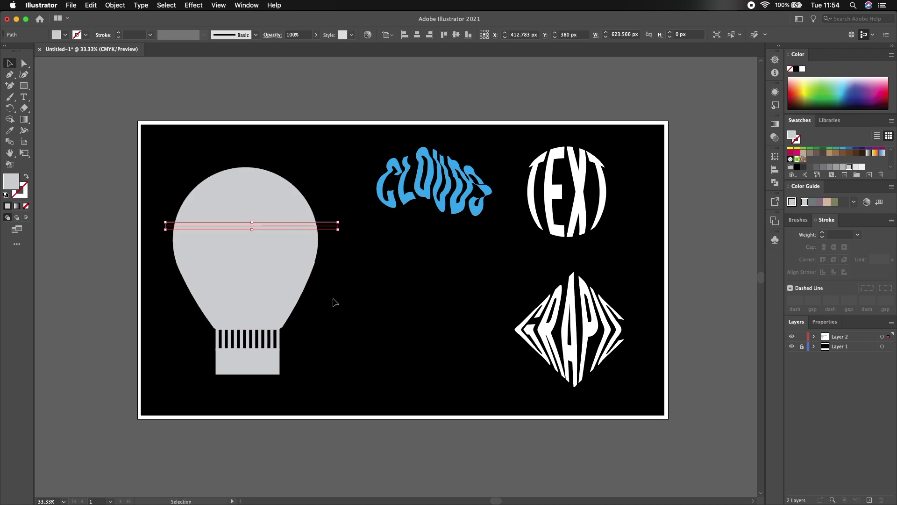
{"action": "left_click", "coordinate": [313, 293]}
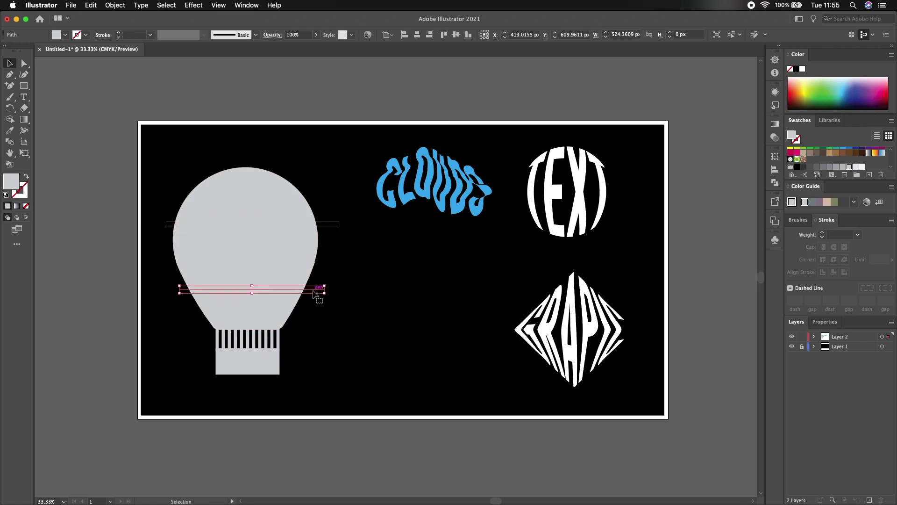
{"action": "left_click_drag", "start_coordinate": [316, 292], "coordinate": [315, 287]}
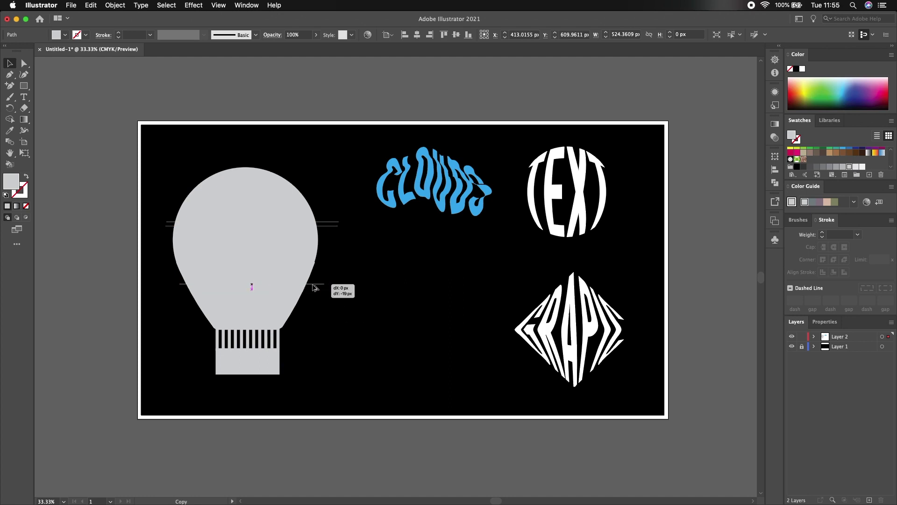
{"action": "left_click", "coordinate": [326, 304]}
{"action": "left_click_drag", "start_coordinate": [184, 284], "coordinate": [184, 289]}
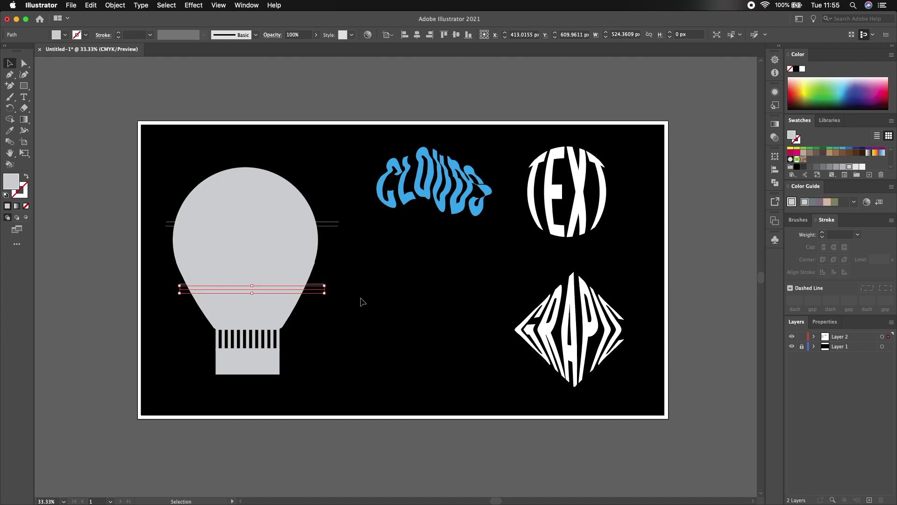
Try a white fill on the lines, then set their fill to none.
{"action": "left_click", "coordinate": [64, 36]}
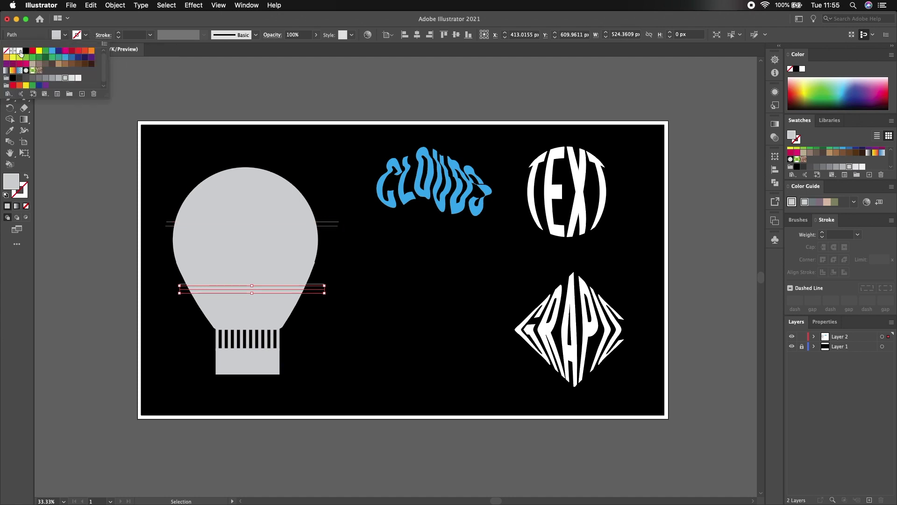
{"action": "left_click", "coordinate": [19, 54]}
{"action": "left_click", "coordinate": [67, 37]}
{"action": "left_click", "coordinate": [6, 50]}
{"action": "left_click", "coordinate": [85, 35]}
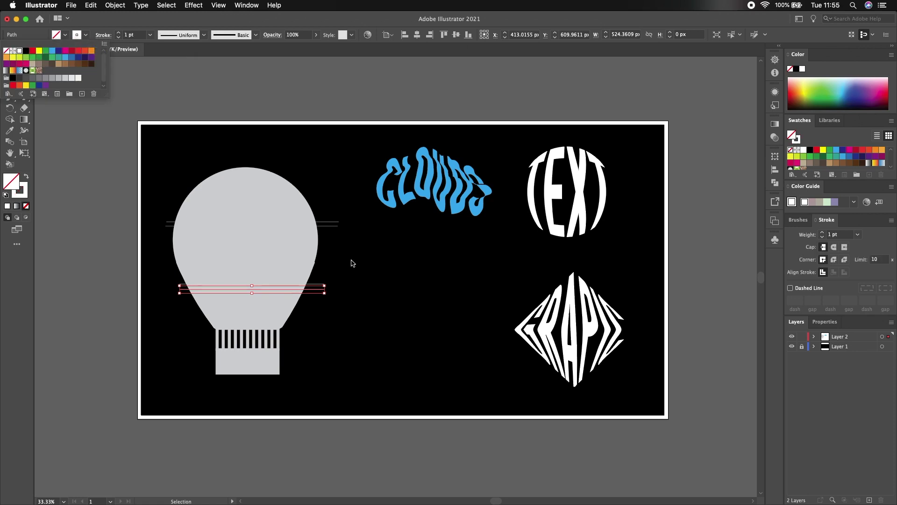
Copy the middle line slightly above itself and give the middle lines no fill and a white stroke.
{"action": "left_click_drag", "start_coordinate": [324, 293], "coordinate": [322, 288]}
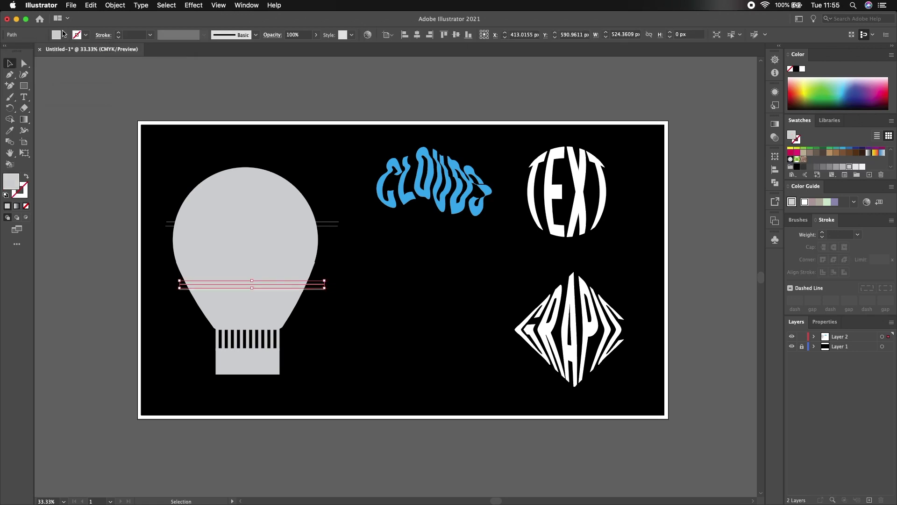
{"action": "left_click", "coordinate": [65, 35]}
{"action": "left_click", "coordinate": [6, 50]}
{"action": "left_click", "coordinate": [86, 35]}
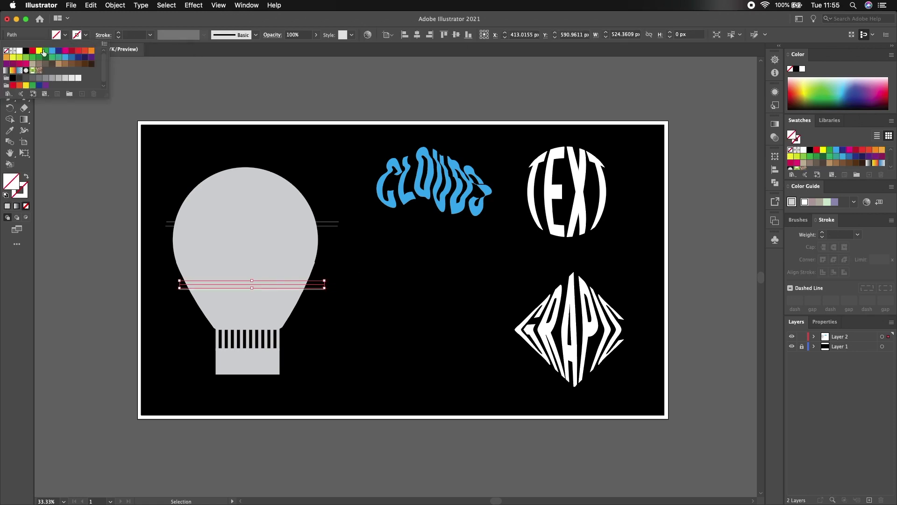
{"action": "left_click", "coordinate": [19, 51]}
Give the two upper lines a white fill and white stroke.
{"action": "left_click", "coordinate": [338, 224]}
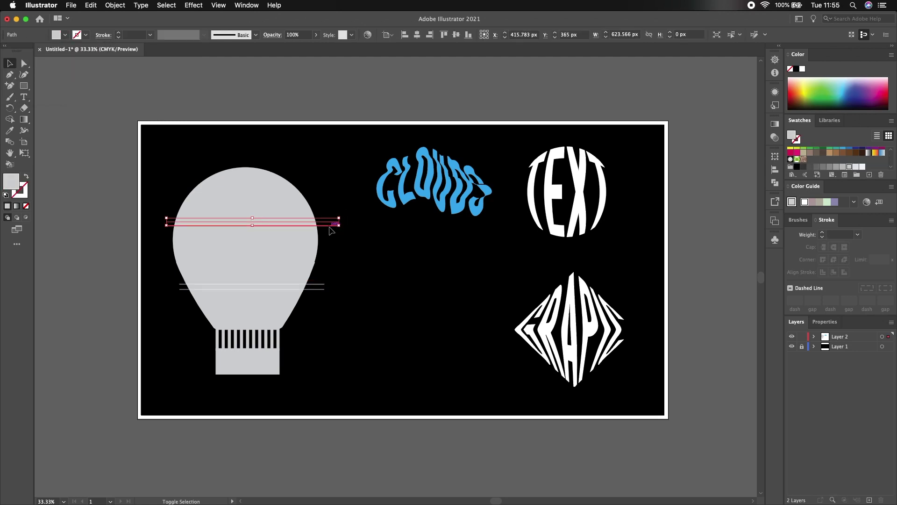
{"action": "left_click", "coordinate": [329, 227], "text": "shift"}
{"action": "left_click", "coordinate": [65, 35]}
{"action": "left_click", "coordinate": [19, 50]}
{"action": "left_click", "coordinate": [85, 35]}
{"action": "left_click", "coordinate": [19, 50]}
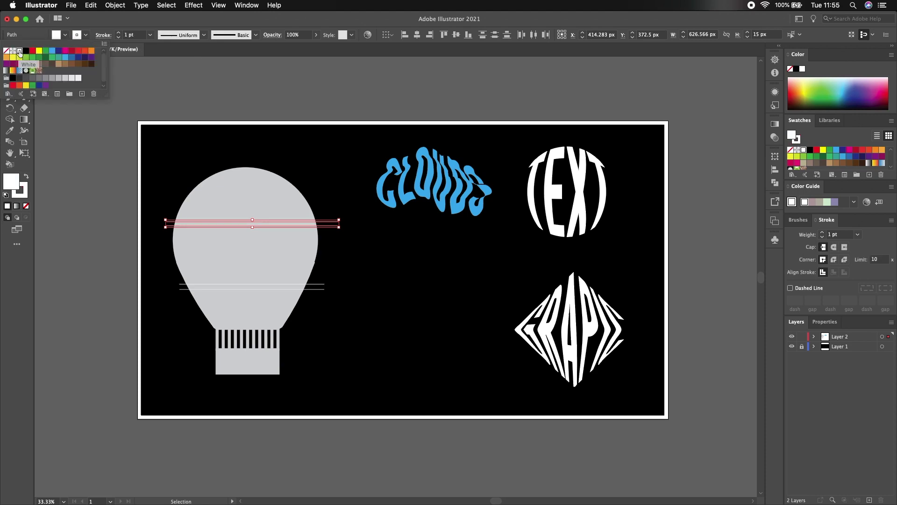
Select the balloon together with all four lines.
{"action": "left_click", "coordinate": [172, 161]}
{"action": "left_click_drag", "start_coordinate": [156, 186], "coordinate": [335, 305]}
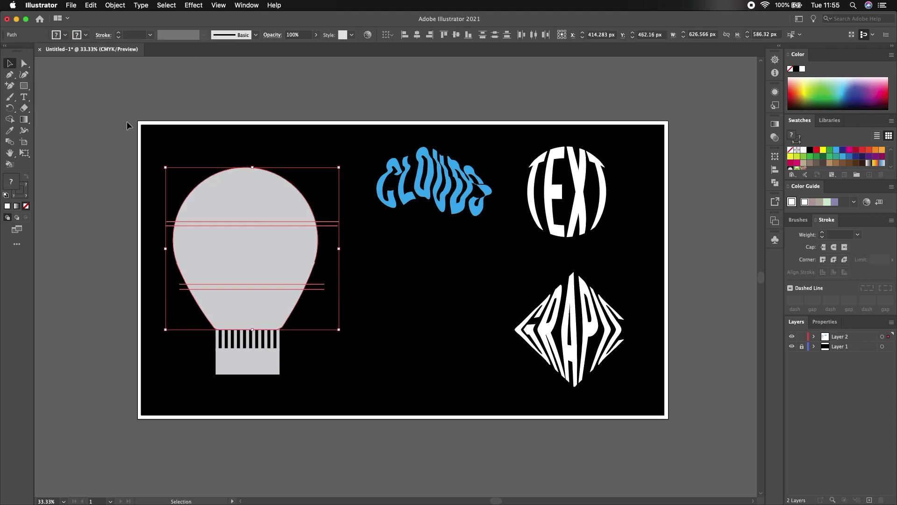
{"action": "left_click", "coordinate": [13, 121]}
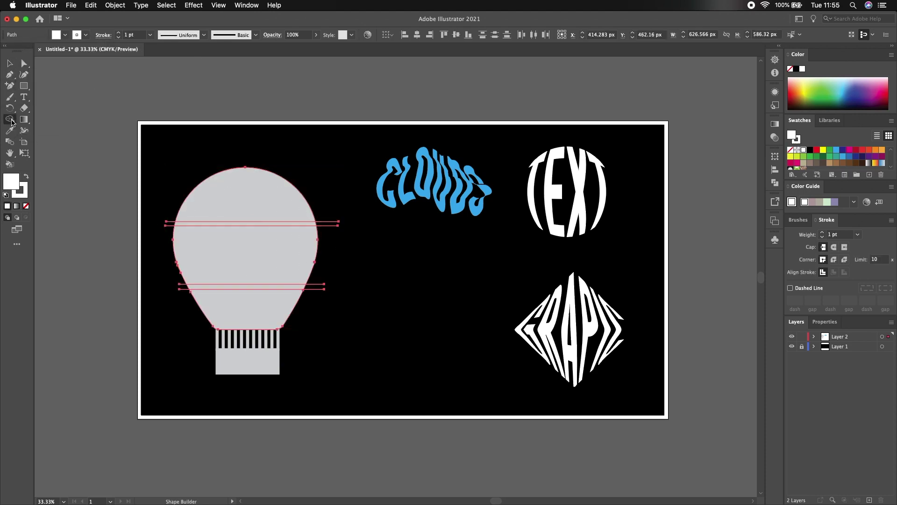
Remove the strips between each line pair and fill the top, middle and bottom sections white.
{"action": "left_click", "coordinate": [308, 223], "text": "alt"}
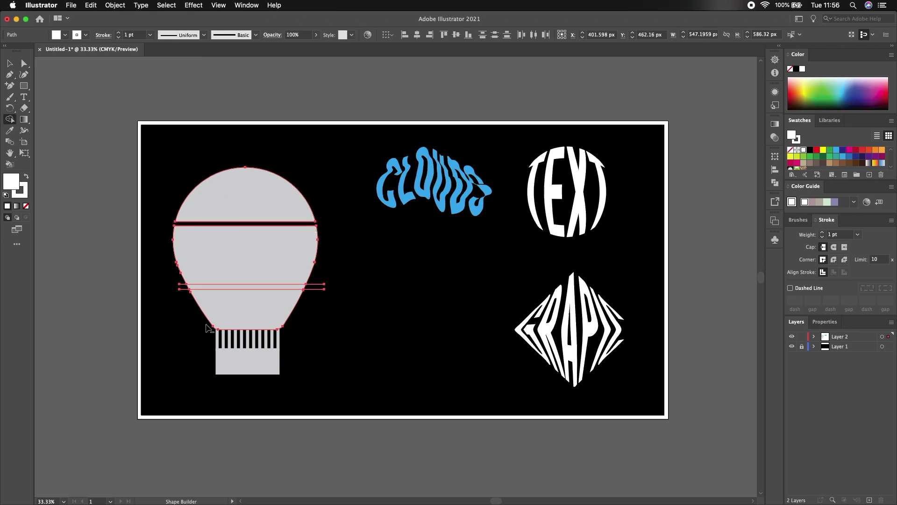
{"action": "left_click", "coordinate": [304, 287], "text": "alt"}
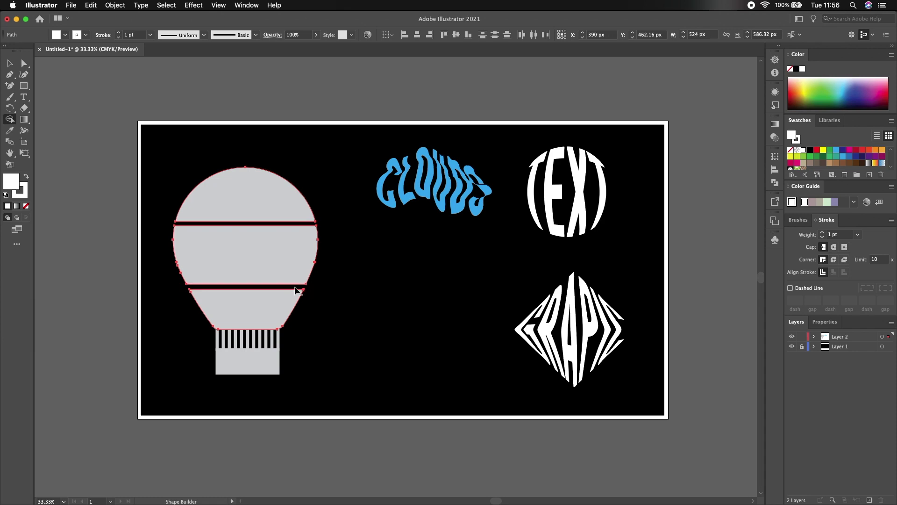
{"action": "left_click", "coordinate": [256, 197]}
{"action": "left_click", "coordinate": [252, 263]}
{"action": "left_click", "coordinate": [249, 311]}
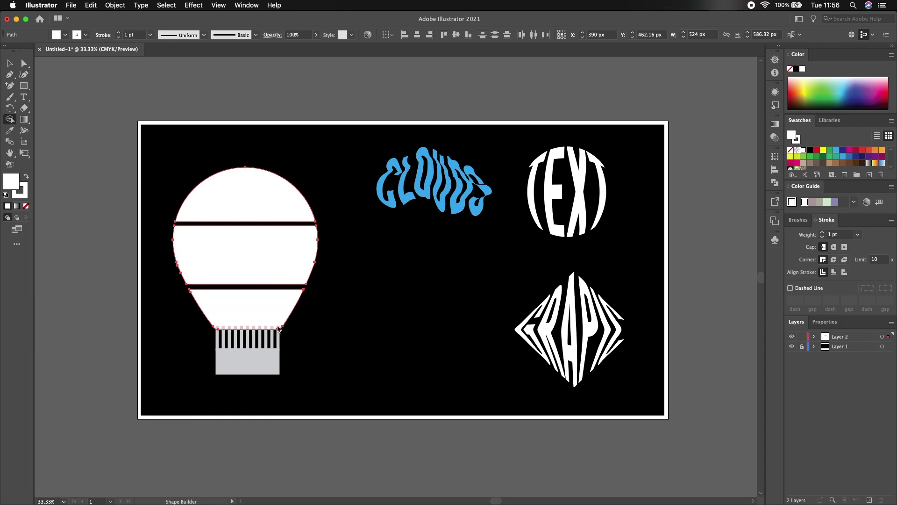
Send the striped basket one level backward with Arrange > Send Backward.
{"action": "left_click", "coordinate": [9, 64]}
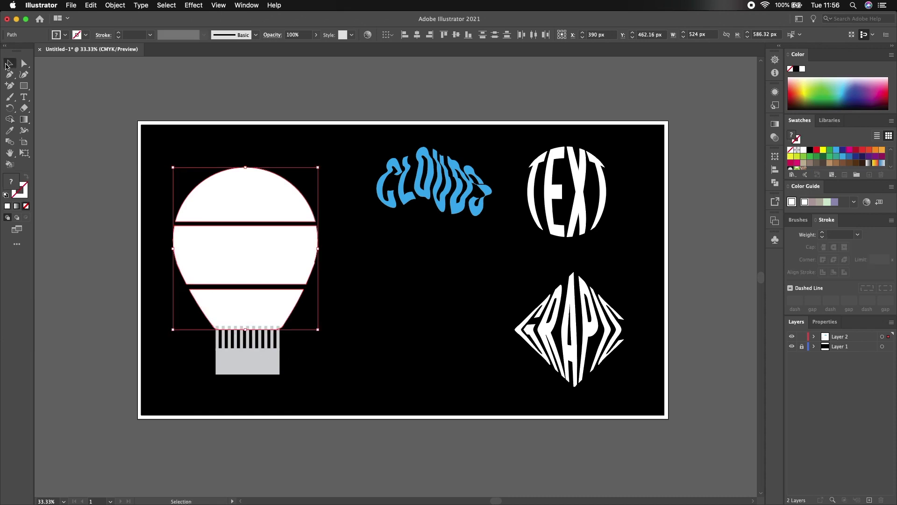
{"action": "left_click", "coordinate": [202, 352]}
{"action": "left_click", "coordinate": [257, 358]}
{"action": "right_click", "coordinate": [253, 358]}
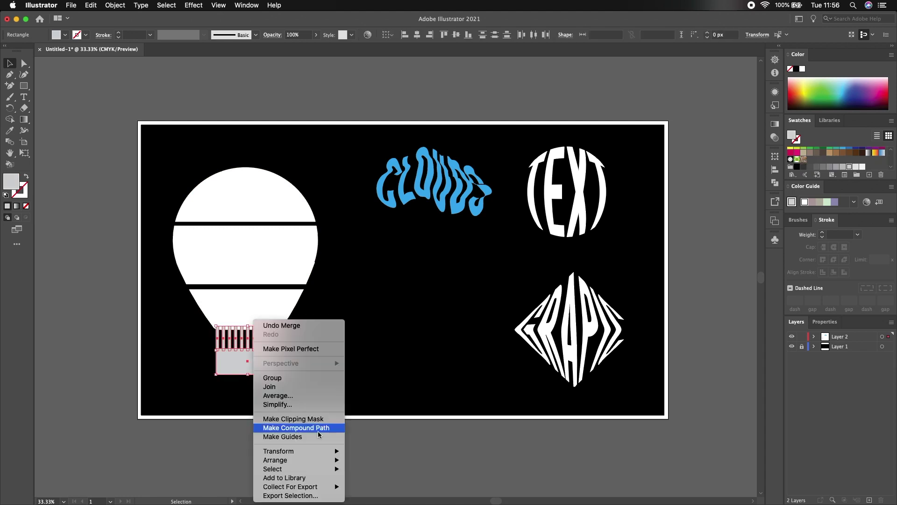
{"action": "left_click", "coordinate": [371, 474]}
{"action": "left_click", "coordinate": [366, 336]}
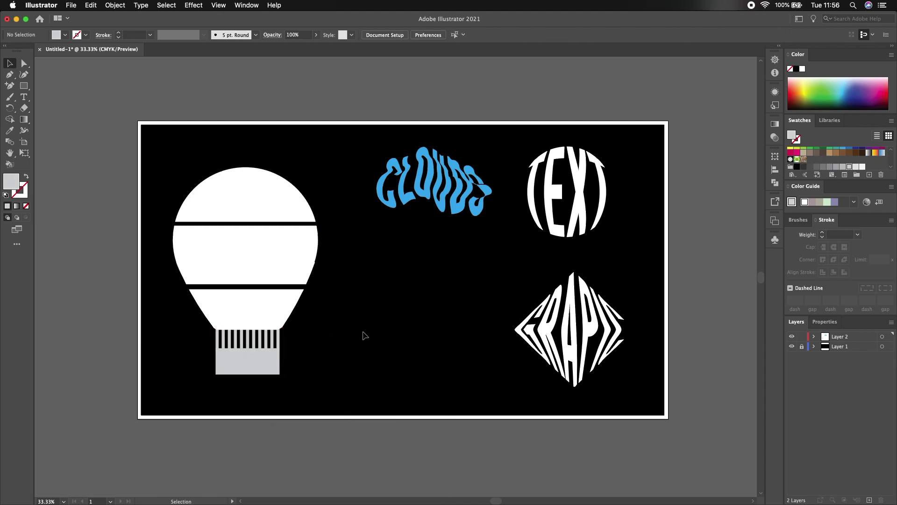
{"action": "key", "text": "t"}
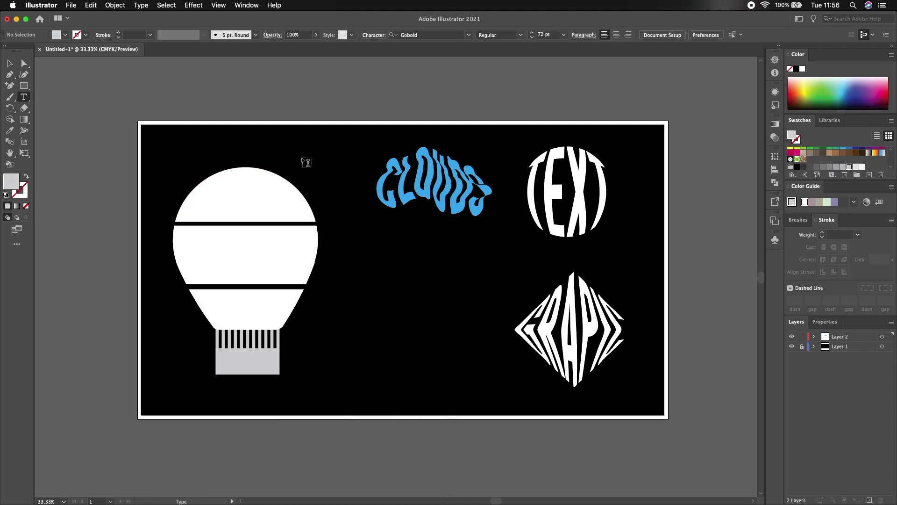
Add the word HOT above the balloon as white point text.
{"action": "left_click", "coordinate": [301, 159]}
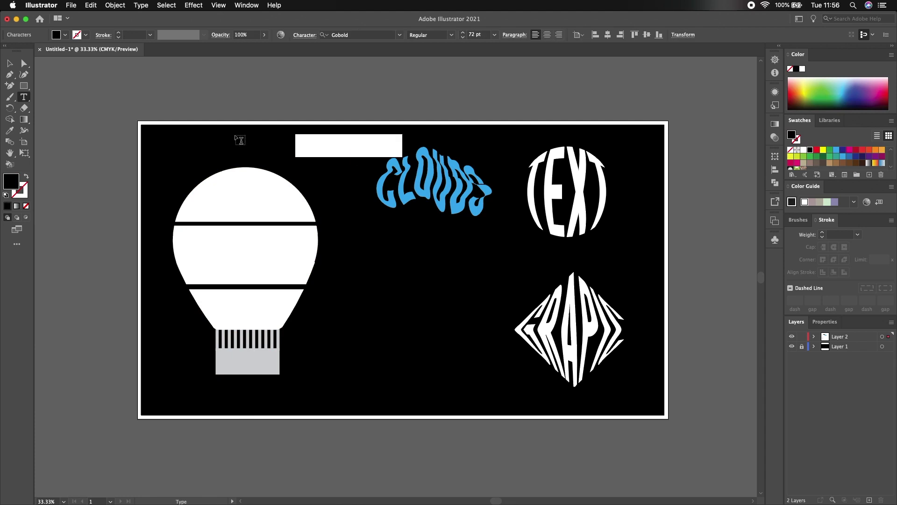
{"action": "type", "text": "H"}
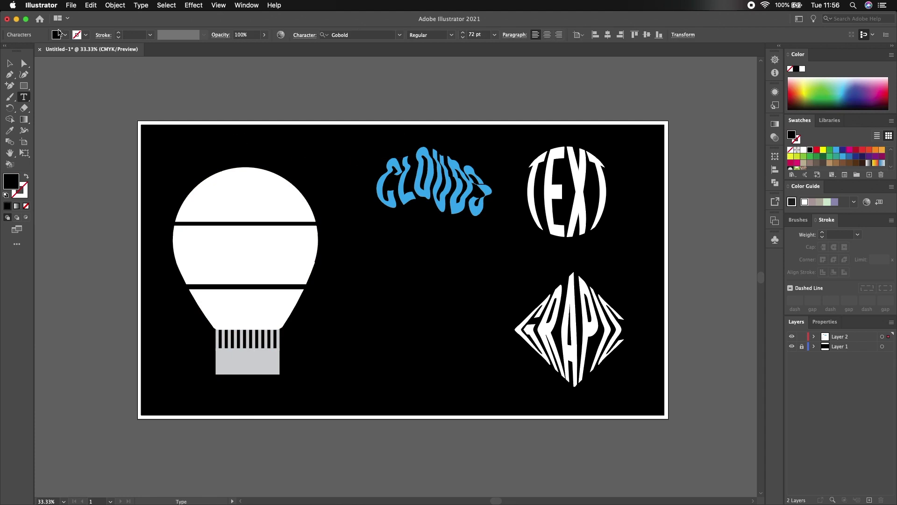
{"action": "key", "text": "super+a"}
{"action": "left_click", "coordinate": [65, 34]}
{"action": "left_click", "coordinate": [20, 50]}
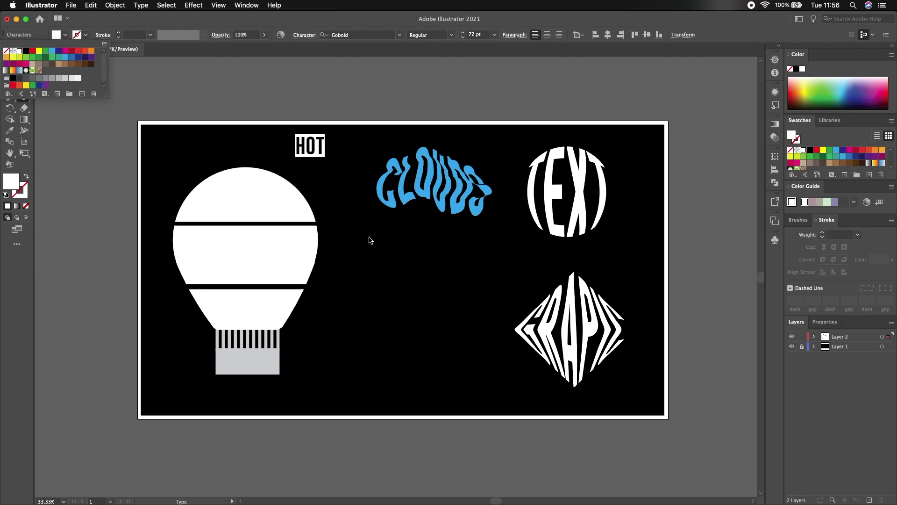
{"action": "key", "text": "Escape"}
{"action": "key", "text": "Escape"}
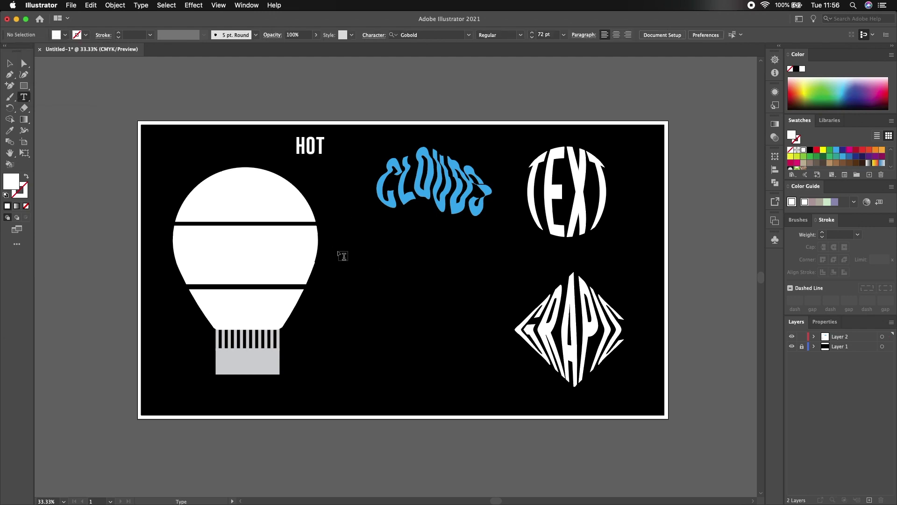
Add the word AIR beside the balloon as white point text.
{"action": "left_click", "coordinate": [341, 253]}
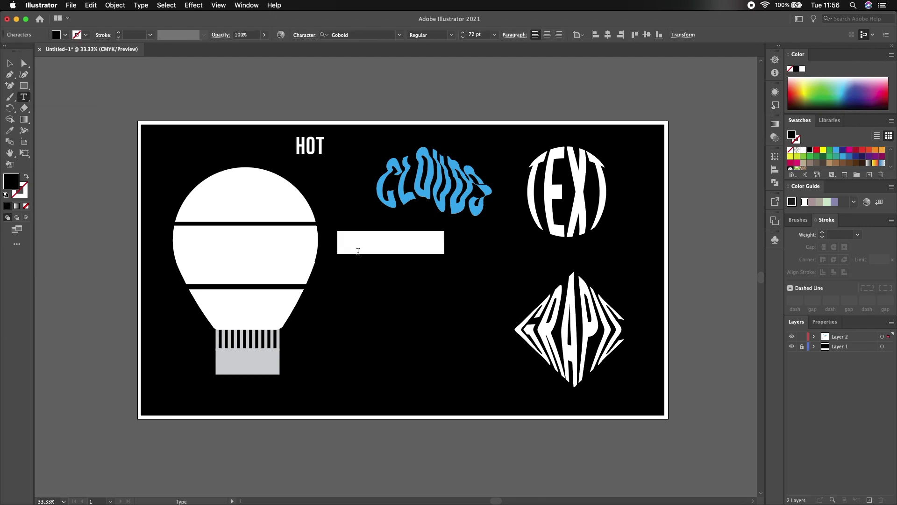
{"action": "key", "text": "BackSpace"}
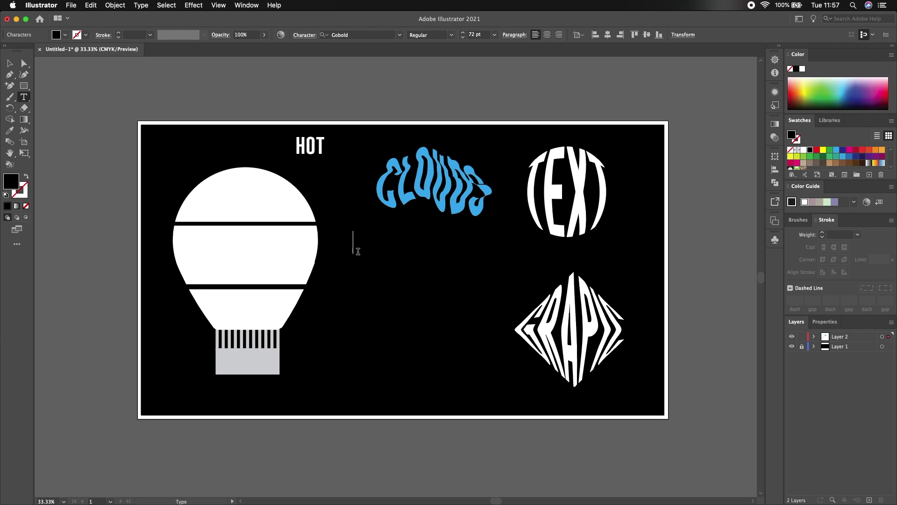
{"action": "type", "text": "AIR"}
{"action": "key", "text": "super+a"}
{"action": "left_click", "coordinate": [65, 35]}
{"action": "left_click", "coordinate": [20, 51]}
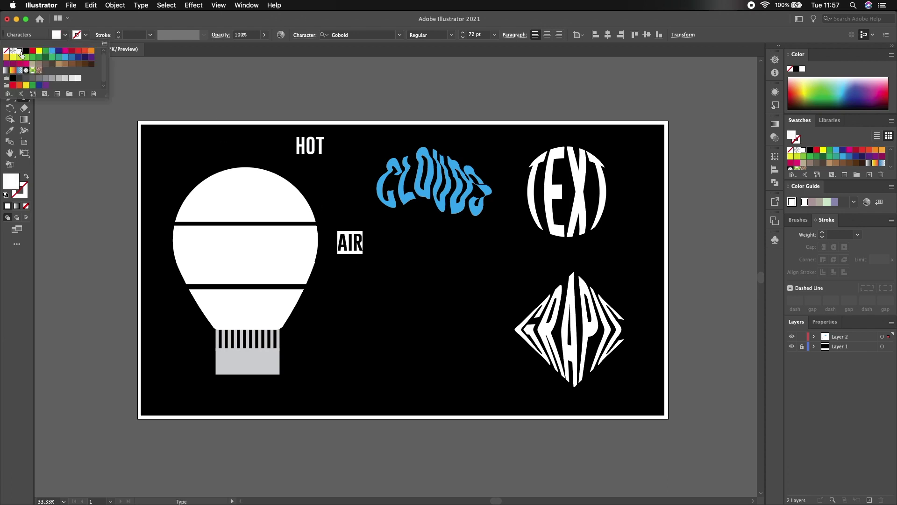
{"action": "key", "text": "Escape"}
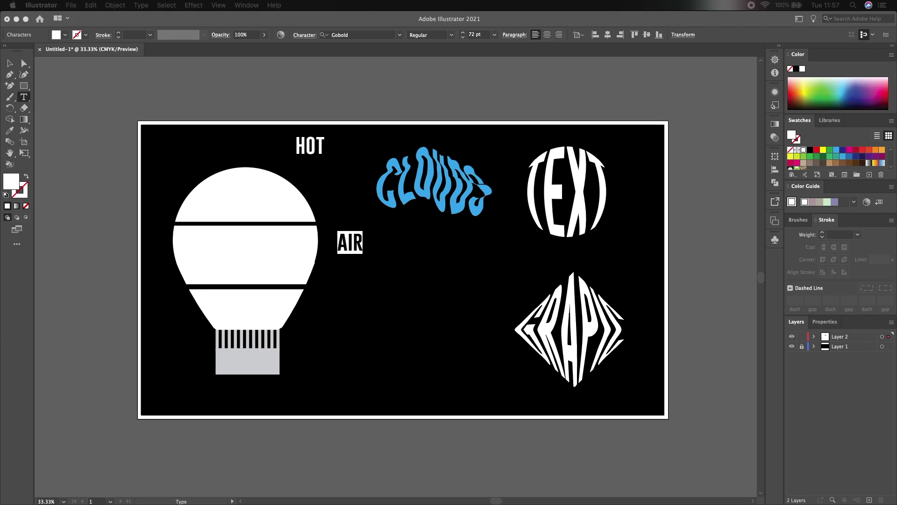
Add the word BALLOON below AIR as white point text.
{"action": "left_click", "coordinate": [332, 310]}
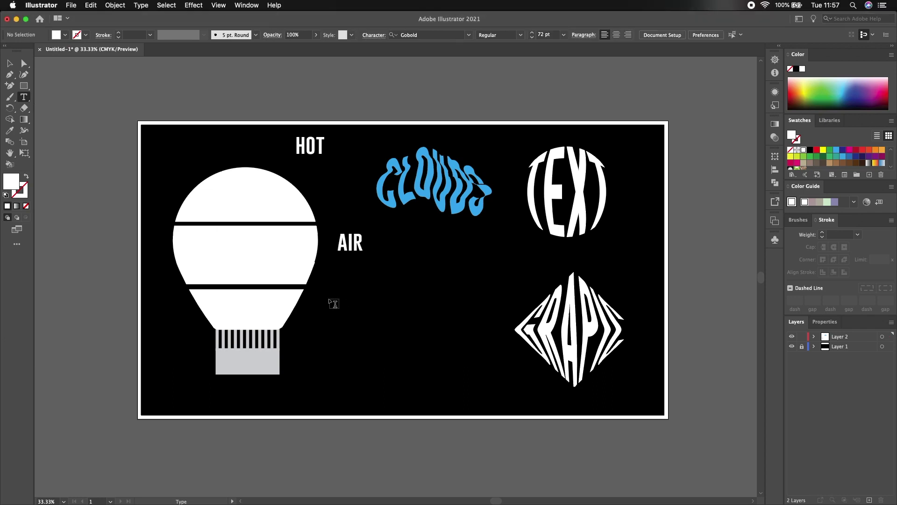
{"action": "left_click", "coordinate": [329, 300]}
{"action": "type", "text": "BALLOON"}
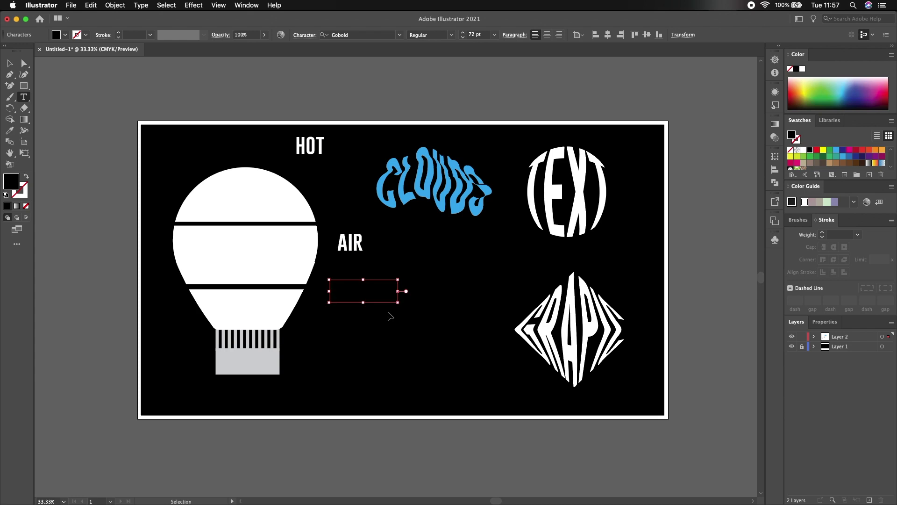
{"action": "key", "text": "super+a"}
{"action": "left_click", "coordinate": [65, 34]}
{"action": "left_click", "coordinate": [19, 50]}
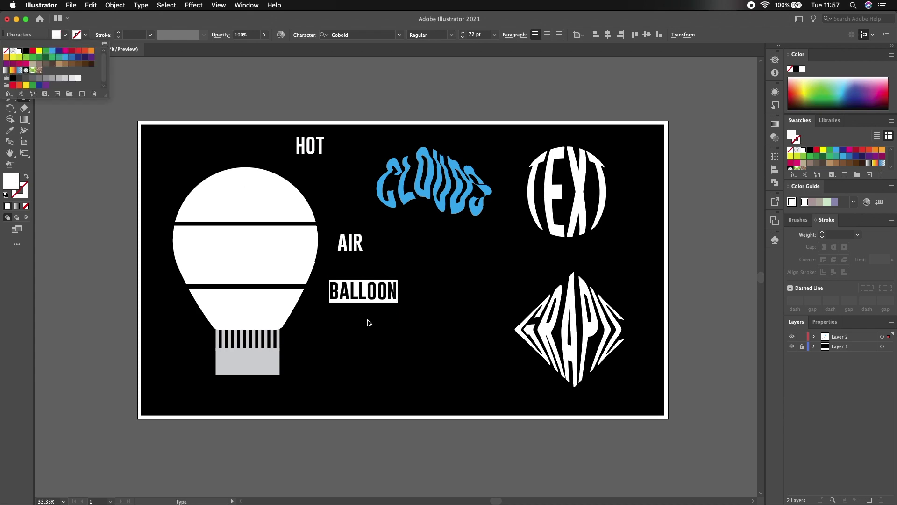
Select the balloon's top dome to change its fill colour.
{"action": "left_click", "coordinate": [9, 66]}
{"action": "left_click", "coordinate": [252, 187]}
{"action": "left_click", "coordinate": [333, 170]}
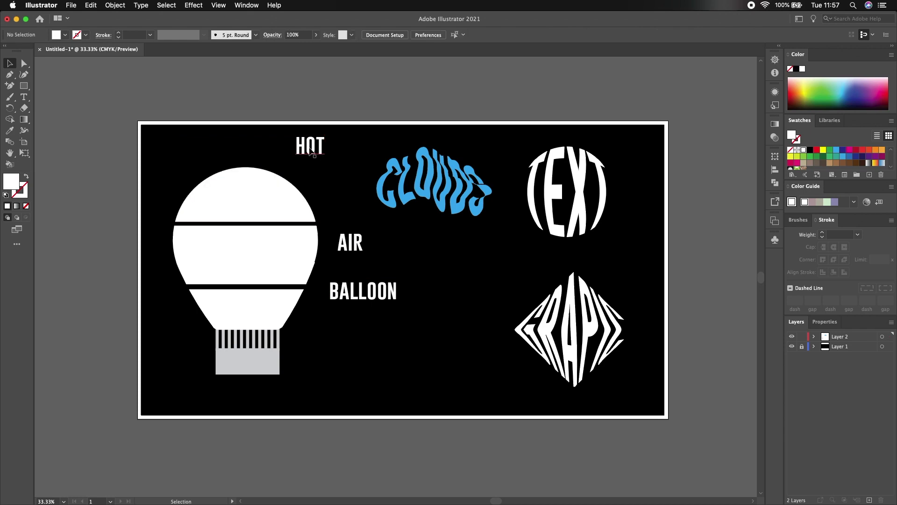
{"action": "left_click", "coordinate": [235, 218]}
{"action": "left_click", "coordinate": [65, 35]}
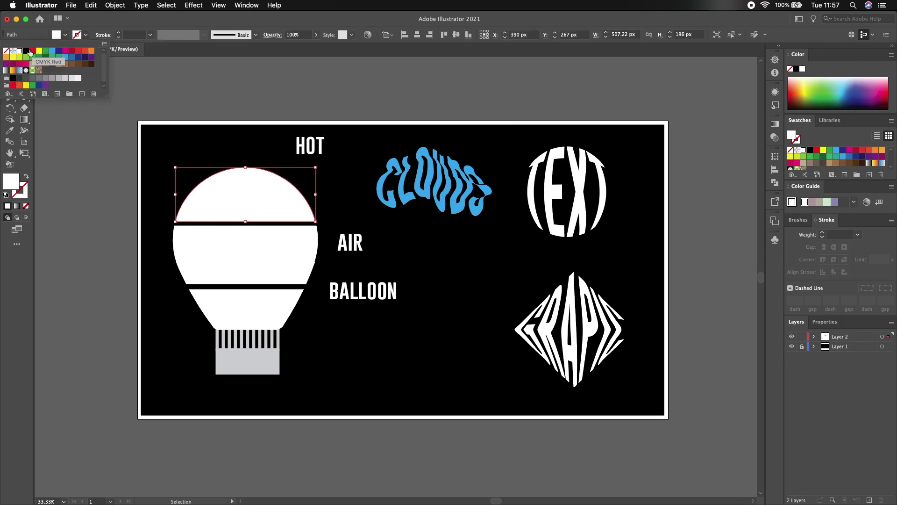
Fill the balloon's top dome red and reselect it.
{"action": "left_click", "coordinate": [37, 52]}
{"action": "key", "text": "super+shift+a"}
{"action": "left_click_drag", "start_coordinate": [265, 197], "coordinate": [263, 194]}
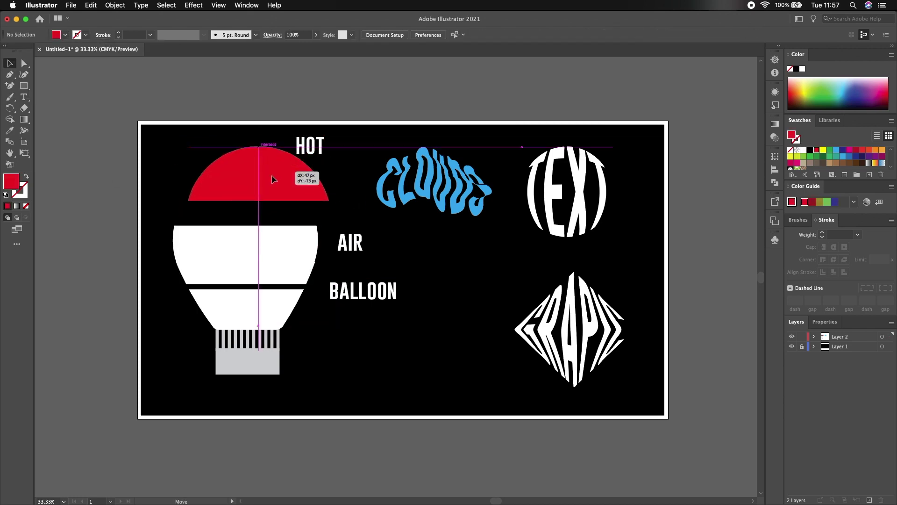
Send HOT to back and envelope-distort it into the red dome with Make with Top Object.
{"action": "left_click", "coordinate": [326, 149]}
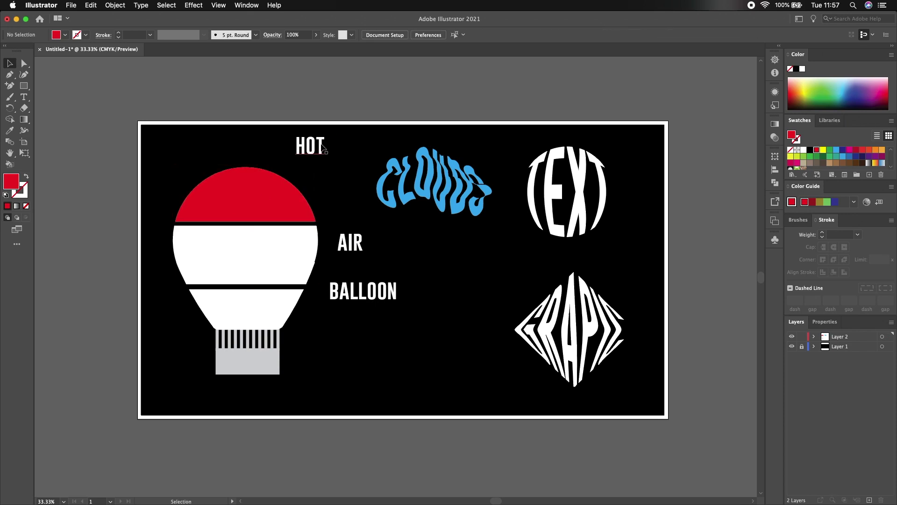
{"action": "right_click", "coordinate": [321, 147]}
{"action": "left_click", "coordinate": [484, 328]}
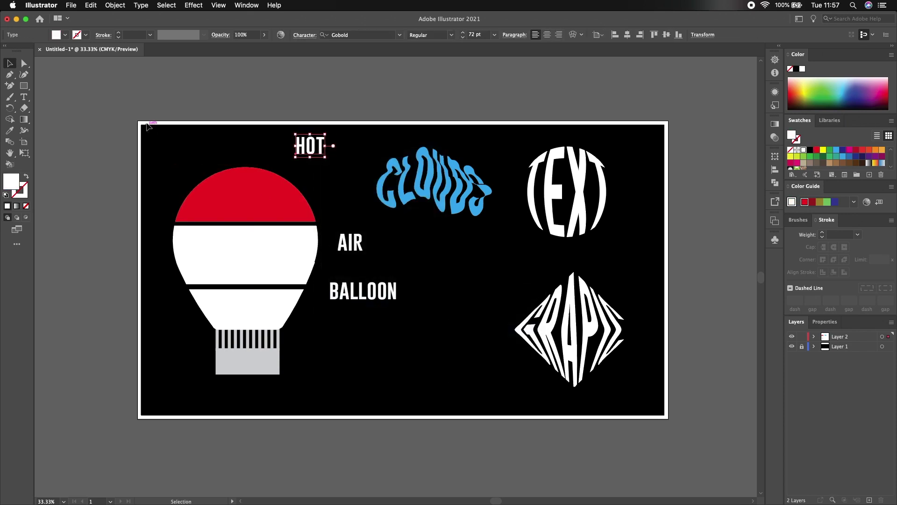
{"action": "left_click", "coordinate": [277, 145]}
{"action": "left_click_drag", "start_coordinate": [311, 164], "coordinate": [235, 200]}
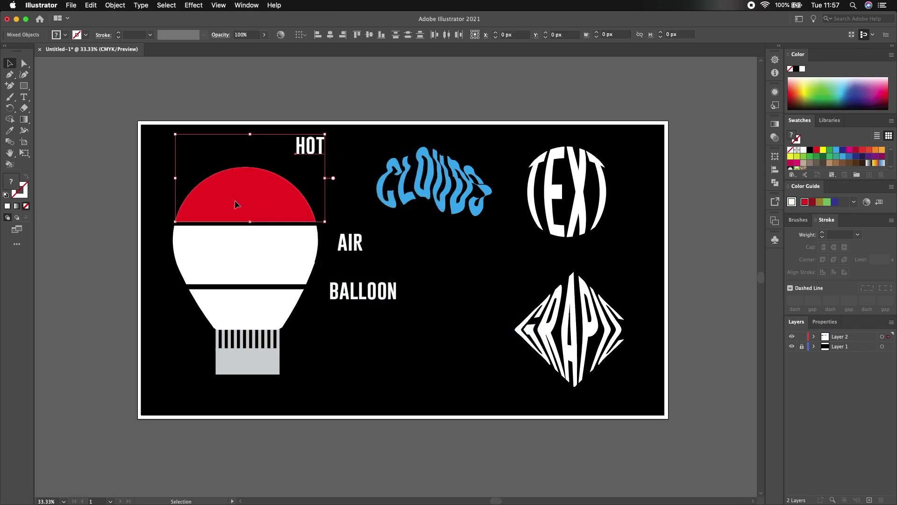
{"action": "left_click", "coordinate": [115, 5]}
{"action": "mouse_move", "coordinate": [136, 249]}
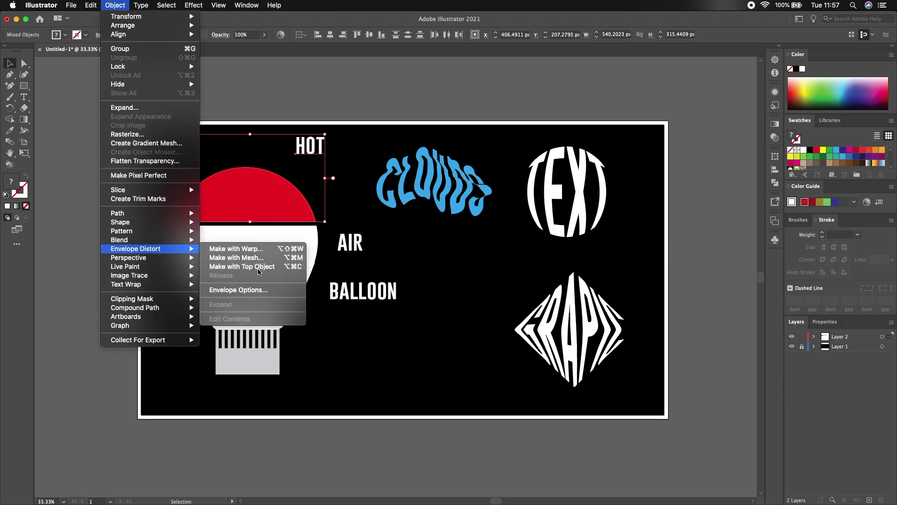
{"action": "left_click", "coordinate": [258, 268]}
{"action": "left_click", "coordinate": [408, 258]}
Send AIR to back and envelope-distort it into the balloon's middle section.
{"action": "left_click", "coordinate": [349, 242]}
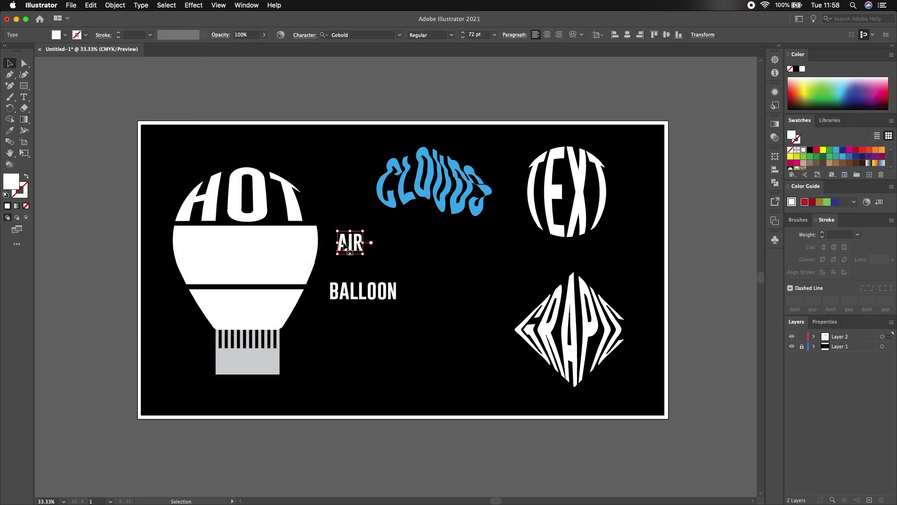
{"action": "right_click", "coordinate": [345, 243]}
{"action": "left_click", "coordinate": [514, 423]}
{"action": "left_click", "coordinate": [282, 256], "text": "shift"}
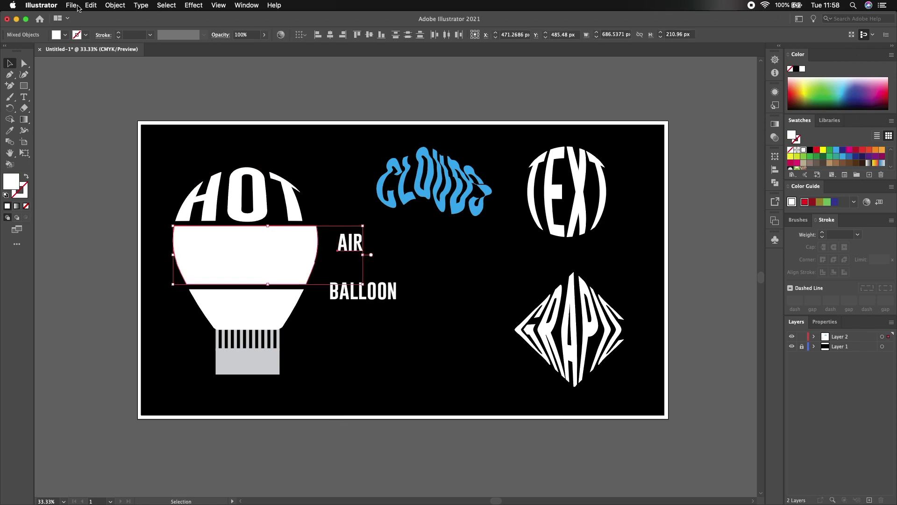
{"action": "left_click", "coordinate": [114, 6]}
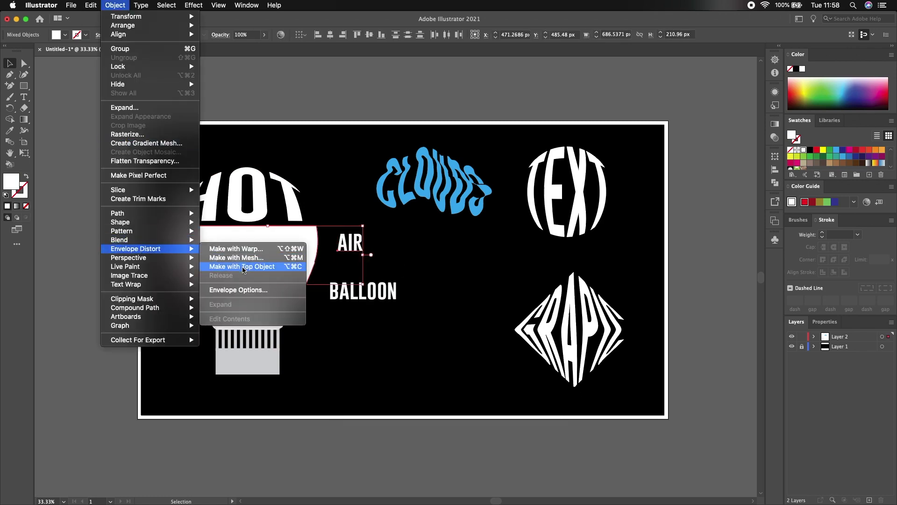
{"action": "left_click", "coordinate": [259, 268]}
Send BALLOON to back and envelope-distort it into the balloon's lower section.
{"action": "left_click", "coordinate": [391, 248]}
{"action": "left_click_drag", "start_coordinate": [348, 296], "coordinate": [336, 314]}
{"action": "right_click", "coordinate": [337, 305]}
{"action": "mouse_move", "coordinate": [358, 460]}
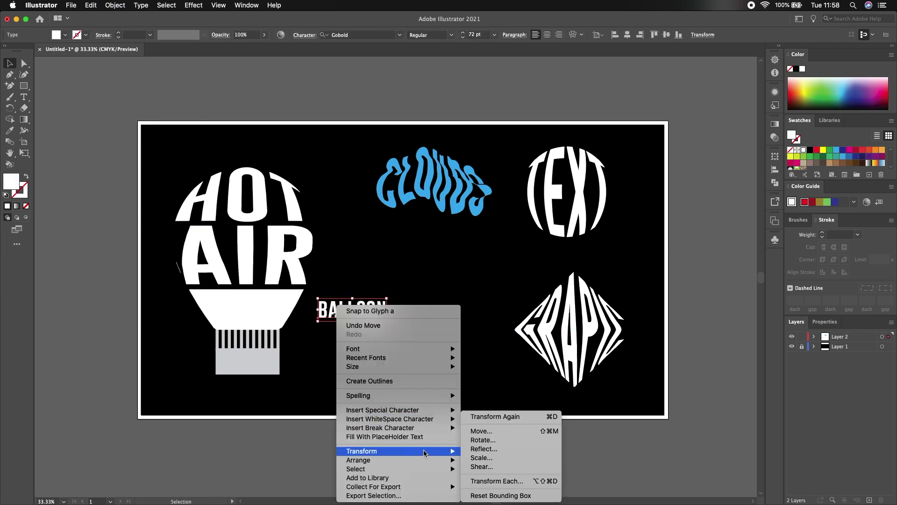
{"action": "left_click", "coordinate": [490, 481]}
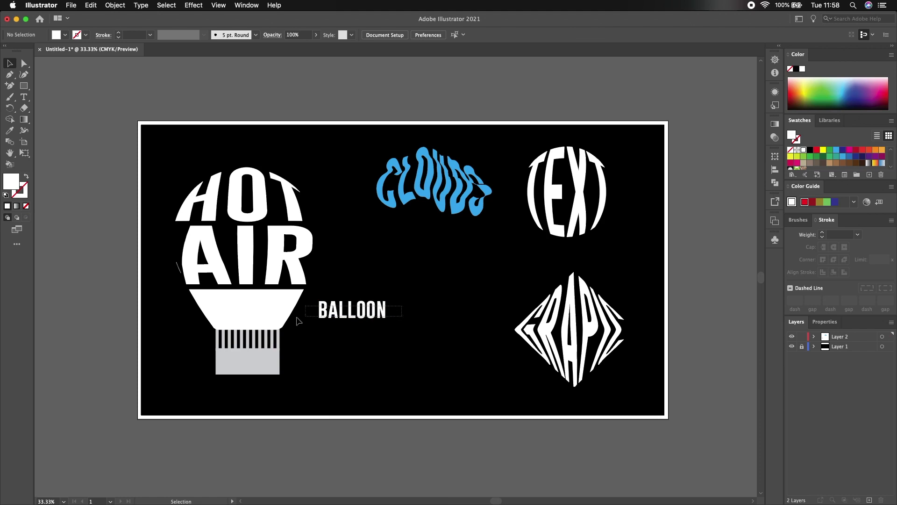
{"action": "left_click_drag", "start_coordinate": [315, 320], "coordinate": [270, 315]}
{"action": "left_click", "coordinate": [115, 5]}
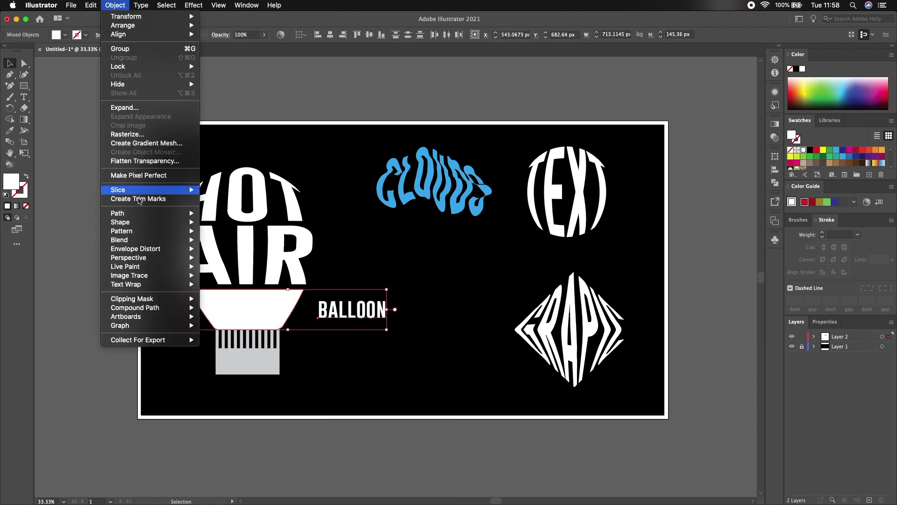
{"action": "left_click", "coordinate": [248, 266]}
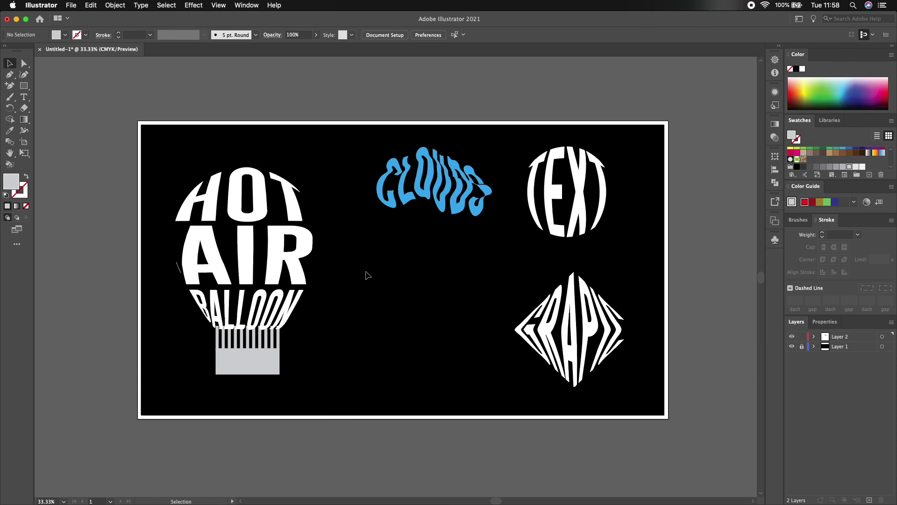
{"action": "left_click_drag", "start_coordinate": [252, 212], "coordinate": [327, 385]}
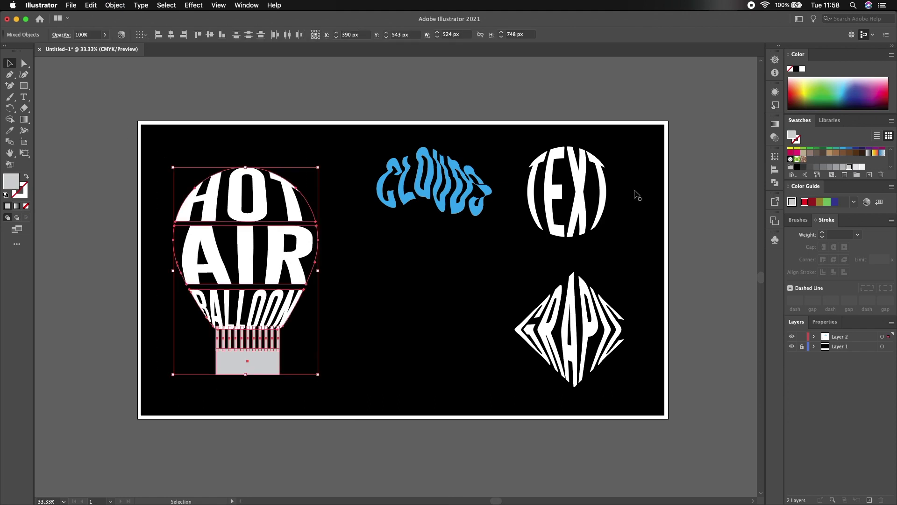